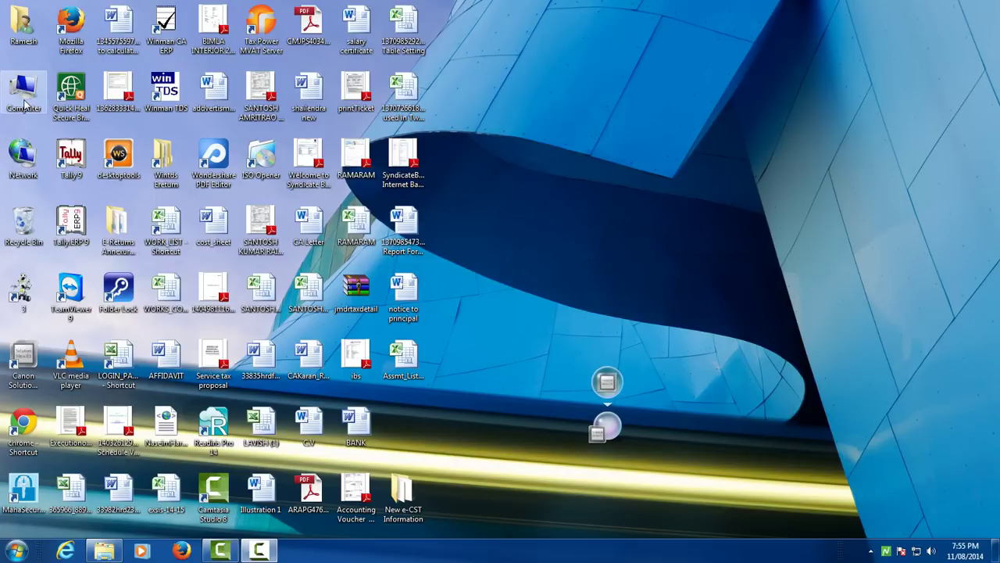
# Bring the MODULE-2 folder forward and show its full path D:\RKP\TRAINING\MODULE-2.
pyautogui.hotkey('alt', 'Tab')
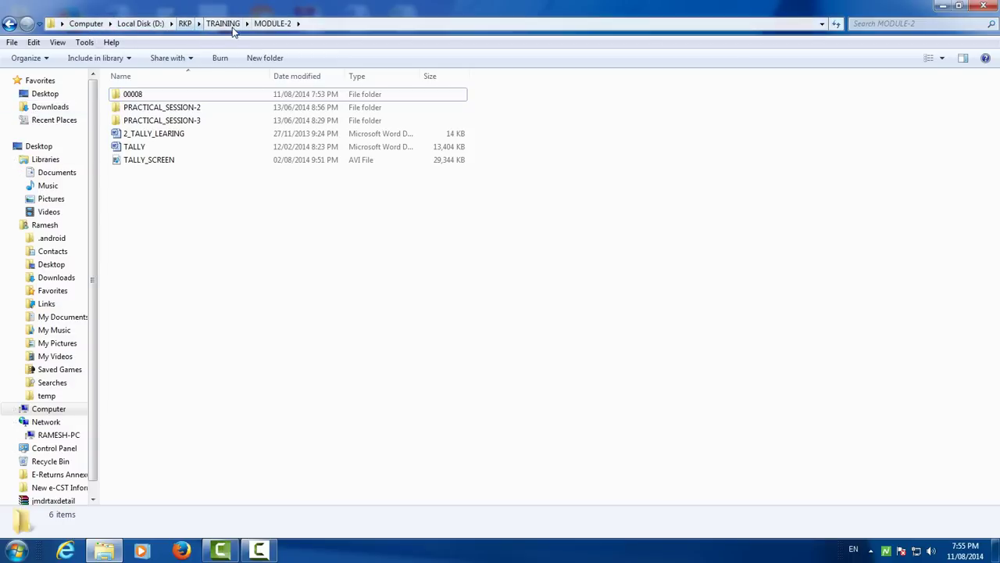
pyautogui.click(339, 25)
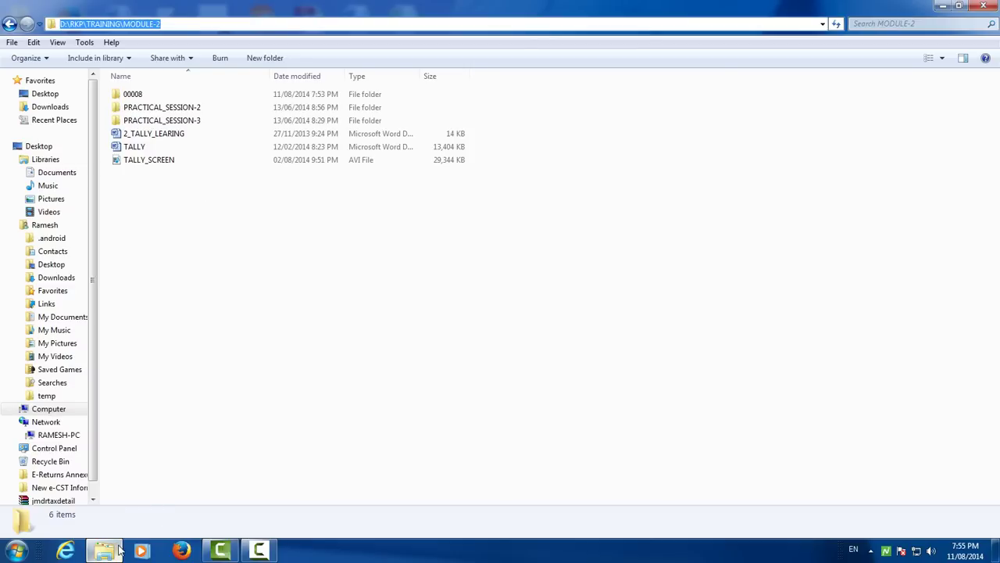
# Launch Tally.ERP 9, shut company Abc, and select the Protected company from D:\RKP\TRAINING\MODULE-2.
pyautogui.click(941, 6)
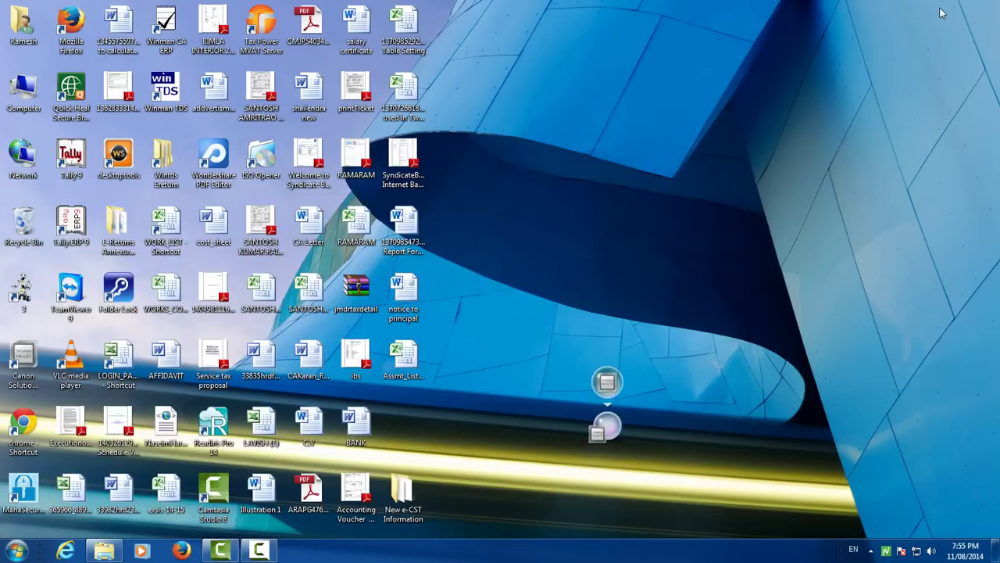
pyautogui.doubleClick(75, 223)
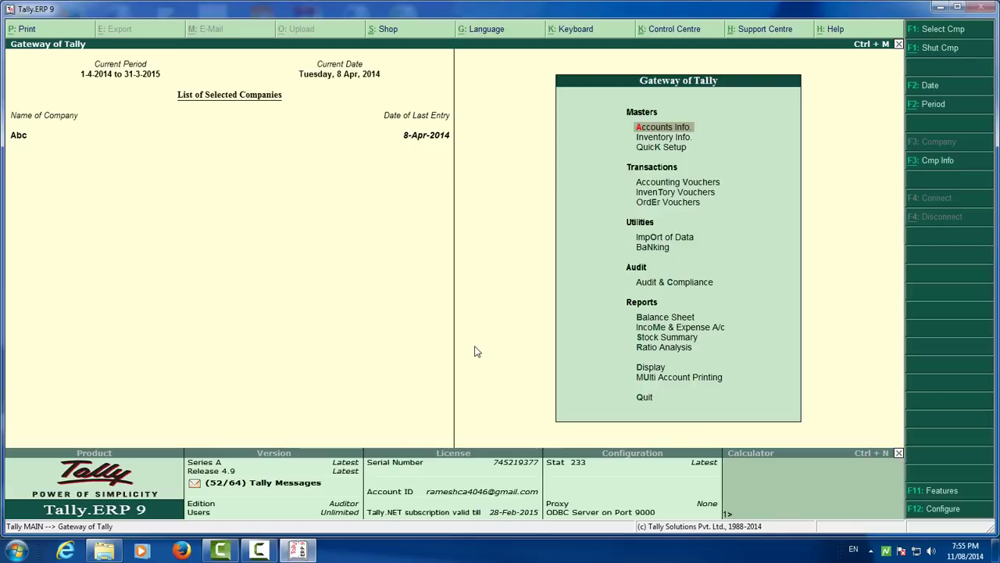
pyautogui.hotkey('alt', 'F3')
pyautogui.press('Down')
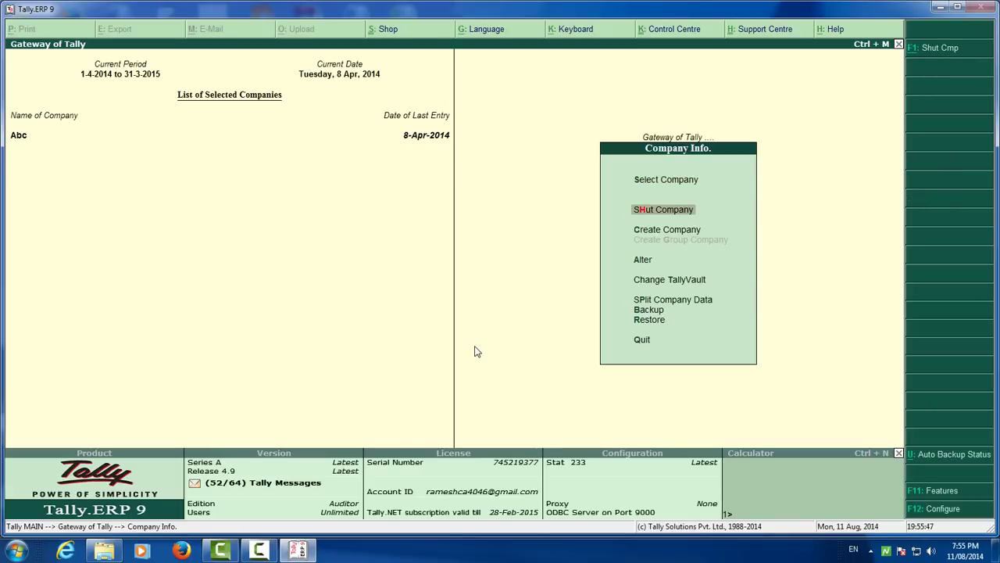
pyautogui.press('Return')
pyautogui.press('Return')
pyautogui.press('Return')
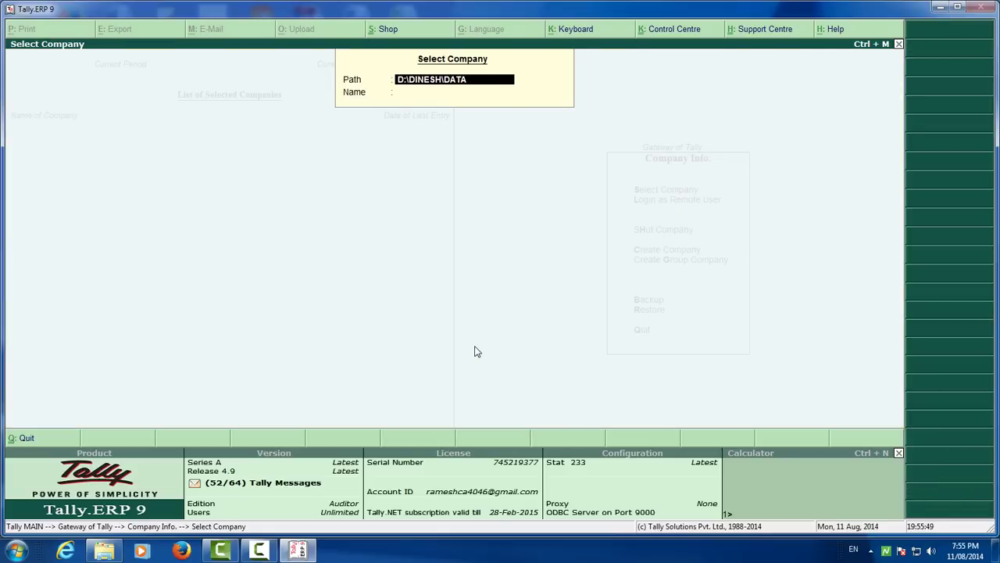
pyautogui.hotkey('ctrl', 'alt', 'v')
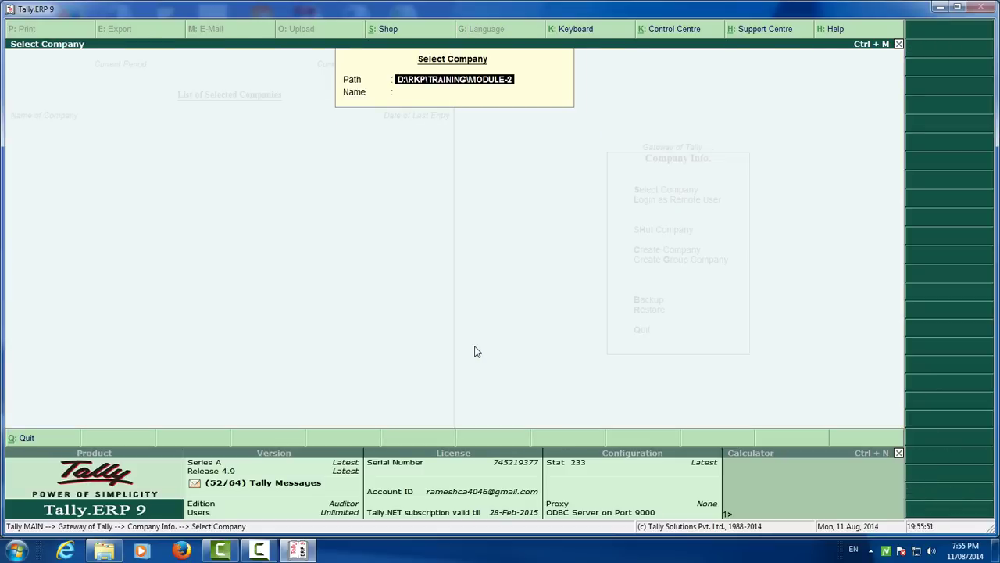
pyautogui.press('Return')
pyautogui.press('Return')
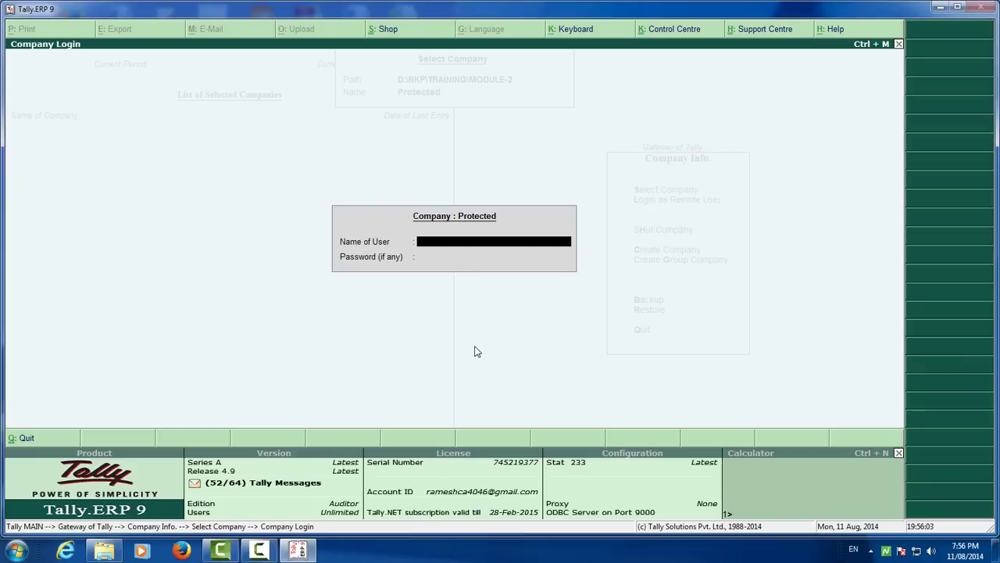
# Dismiss the login prompt and start a new company named Ram.
pyautogui.press('Escape')
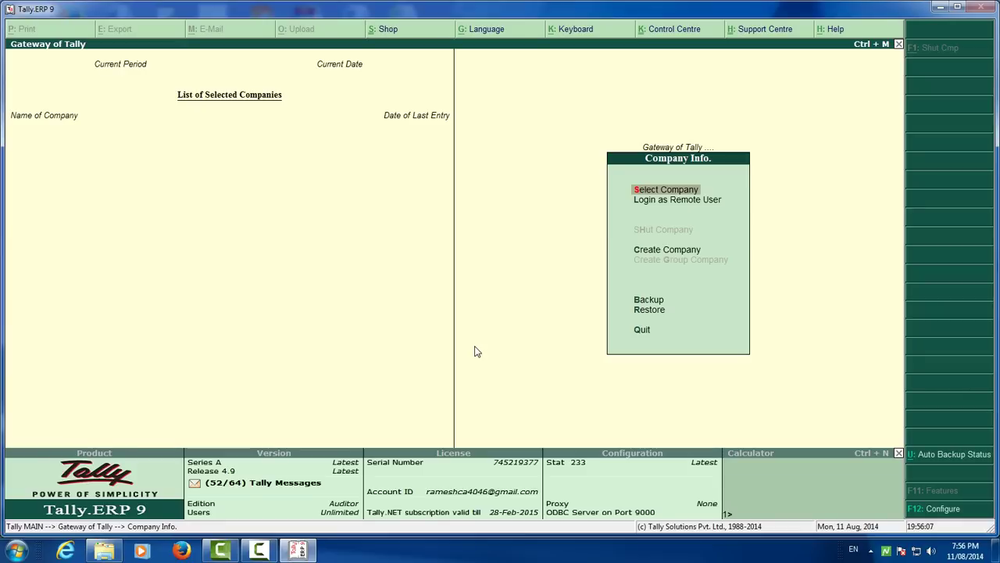
pyautogui.press('Down')
pyautogui.press('Down')
pyautogui.press('Return')
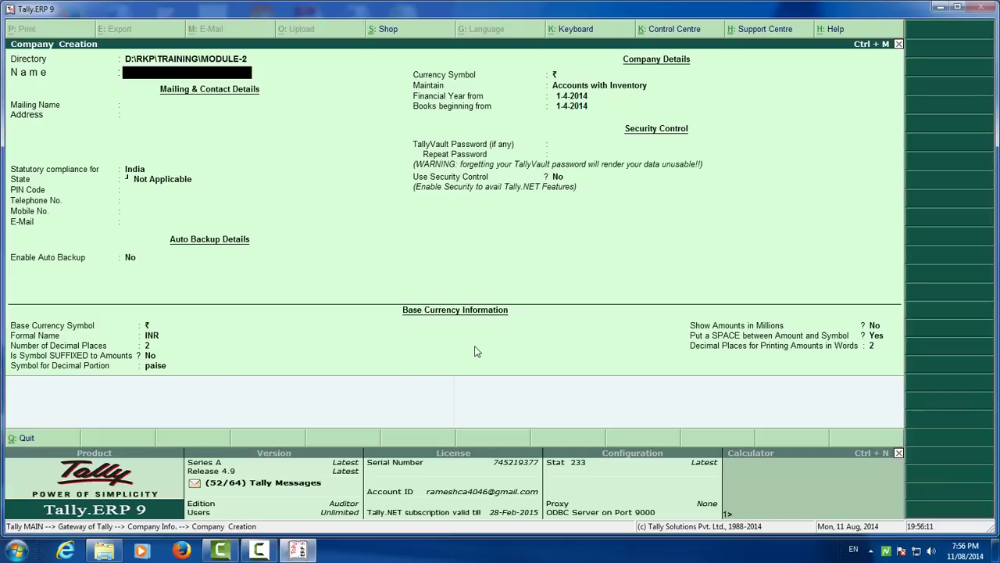
pyautogui.write('Ram')
pyautogui.press('Return')
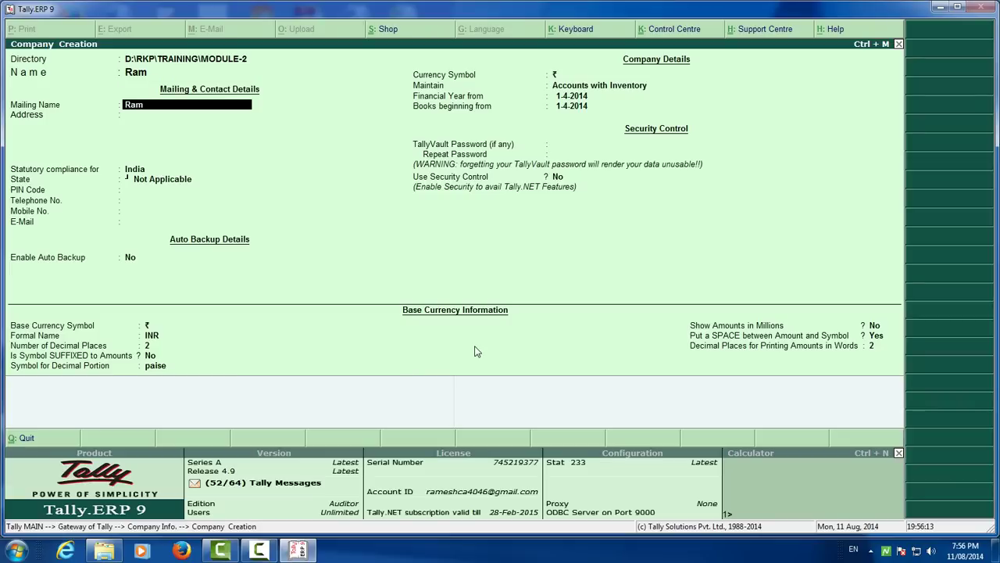
pyautogui.press('Return')
# Set Ram's state to Maharashtra, accounts only, with the financial year from 1-4-2012.
pyautogui.press('Return')
pyautogui.press('Return')
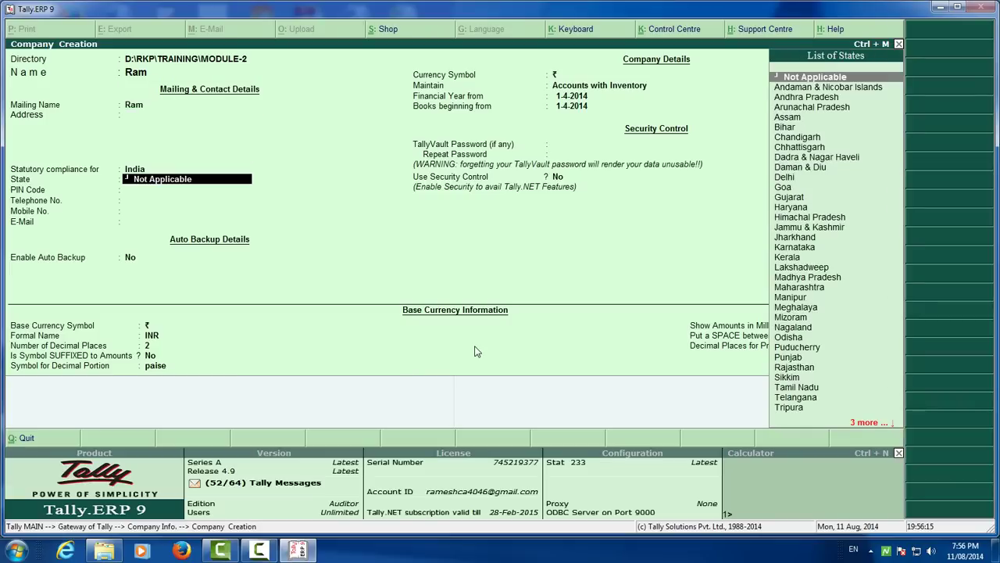
pyautogui.write('Mah')
pyautogui.press('Return')
pyautogui.press('Return')
pyautogui.press('Return')
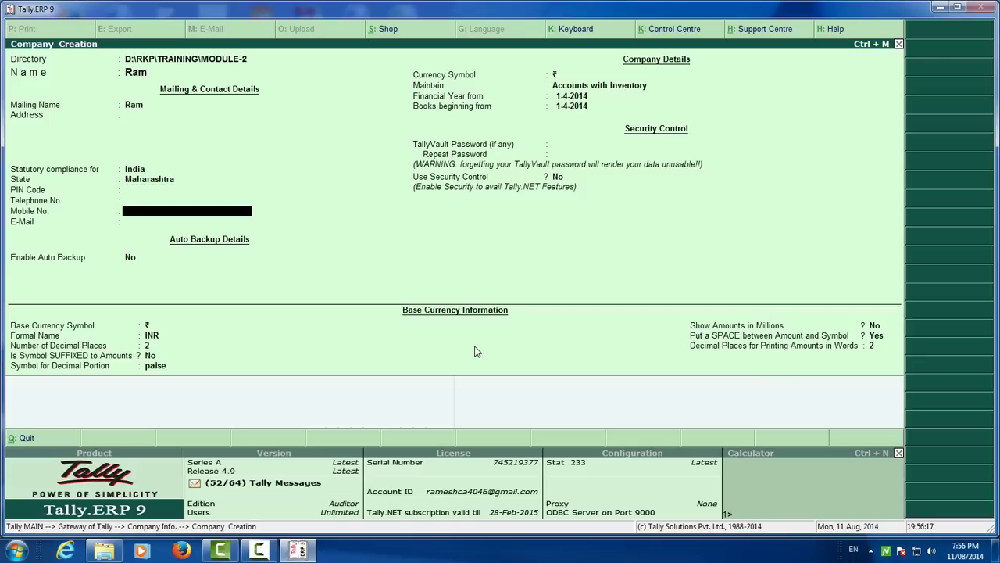
pyautogui.press('Return')
pyautogui.press('Return')
pyautogui.press('Return')
pyautogui.press('Up')
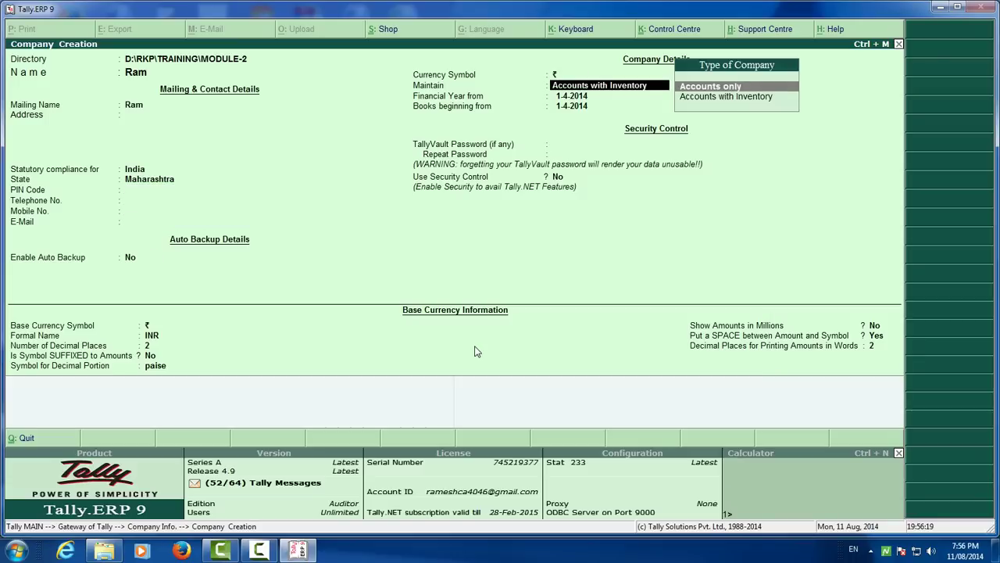
pyautogui.press('Return')
pyautogui.write('1.')
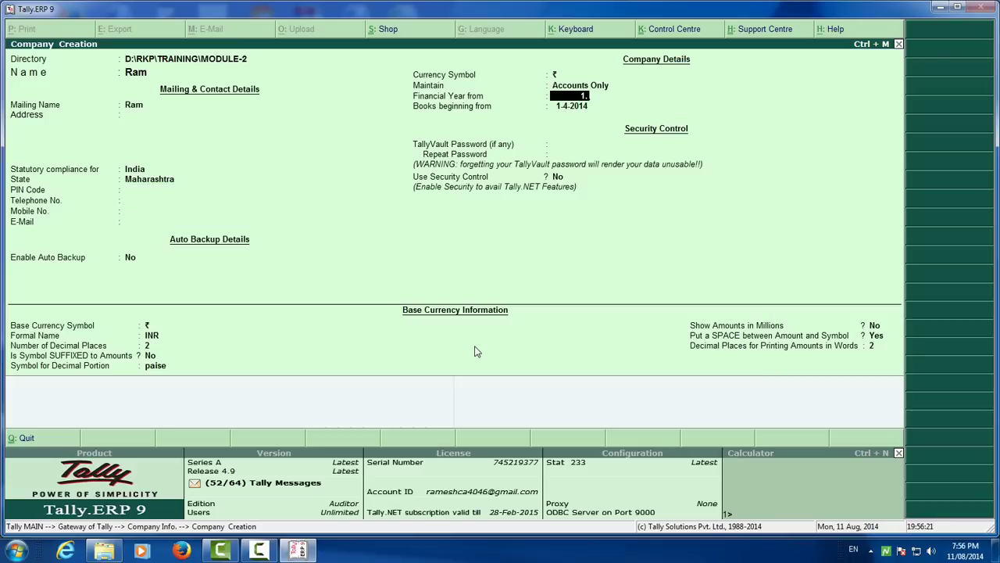
pyautogui.write('4.2012')
pyautogui.press('Return')
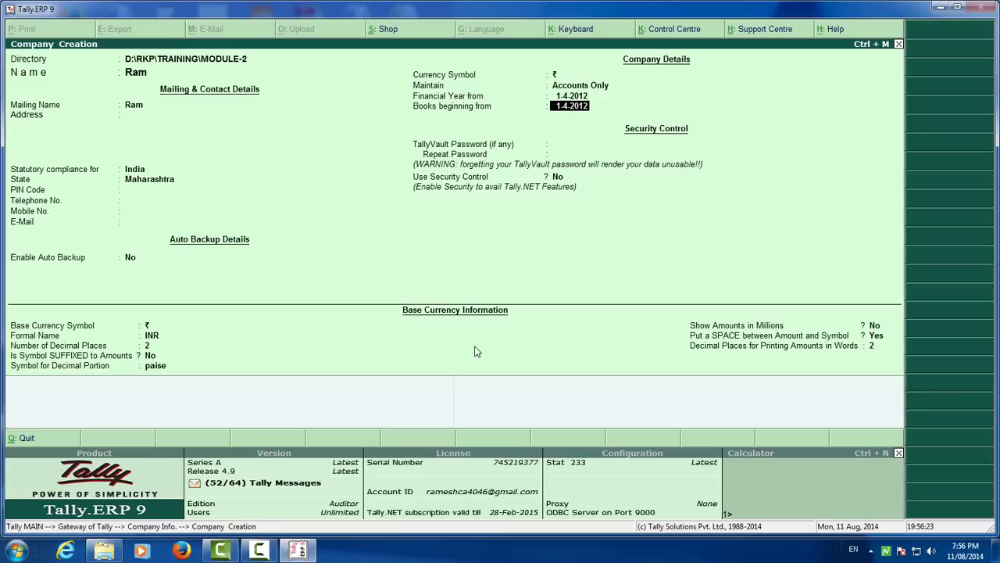
pyautogui.press('Return')
pyautogui.press('Return')
pyautogui.press('Return')
pyautogui.press('Return')
pyautogui.press('Return')
pyautogui.press('Return')
pyautogui.press('Return')
pyautogui.press('Return')
pyautogui.press('Return')
pyautogui.press('Return')
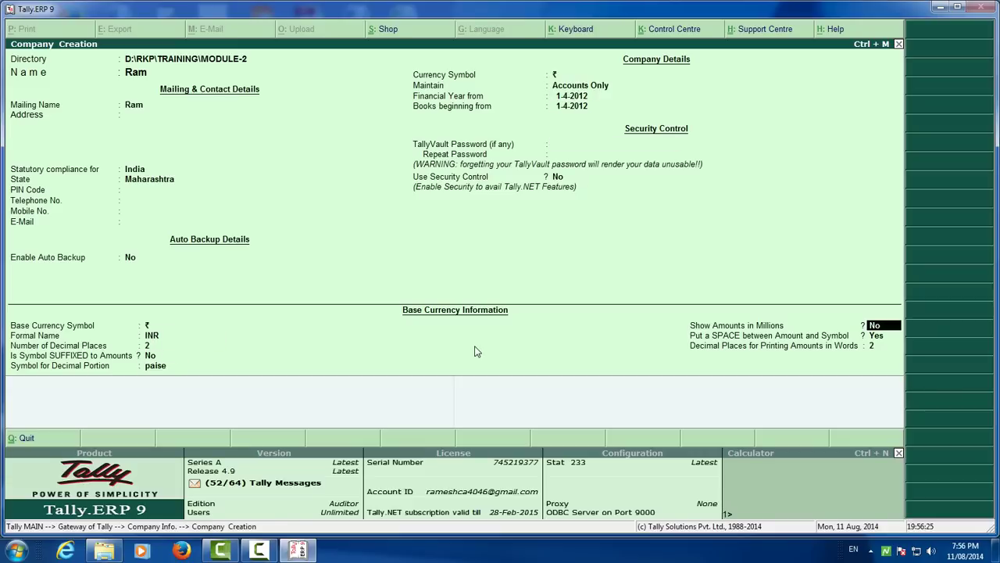
pyautogui.press('Return')
pyautogui.press('Return')
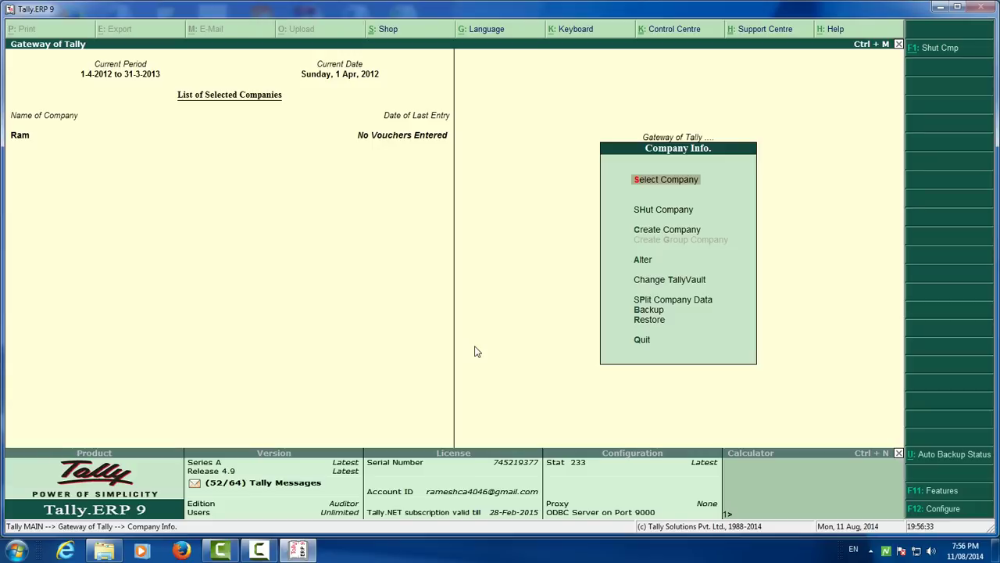
# Return to the Gateway of Tally showing Ram's period 1-4-2012 to 31-3-2013.
pyautogui.press('Escape')
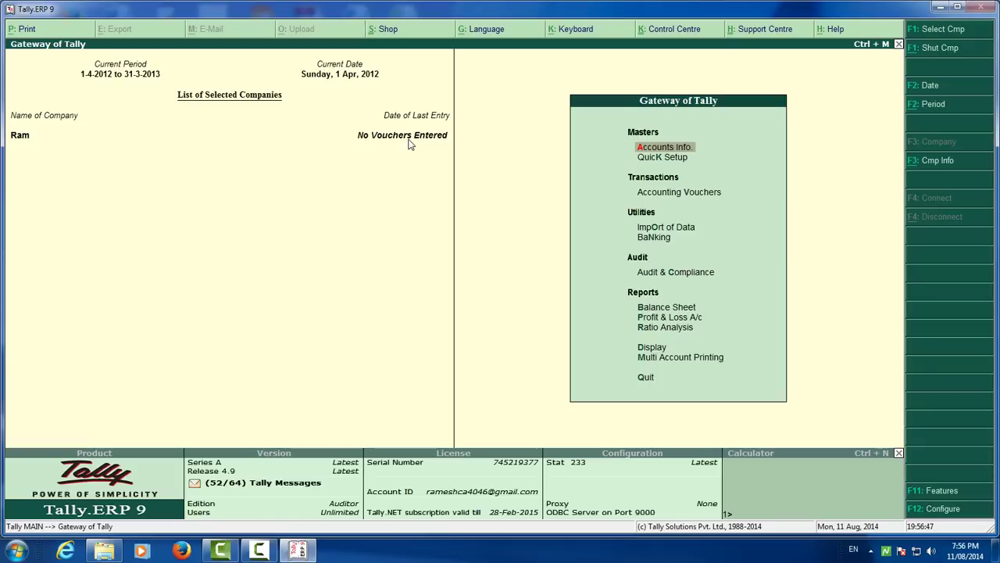
# Open a new payment voucher and enter a 5,000 amount.
pyautogui.press('Down')
pyautogui.press('Down')
pyautogui.press('Return')
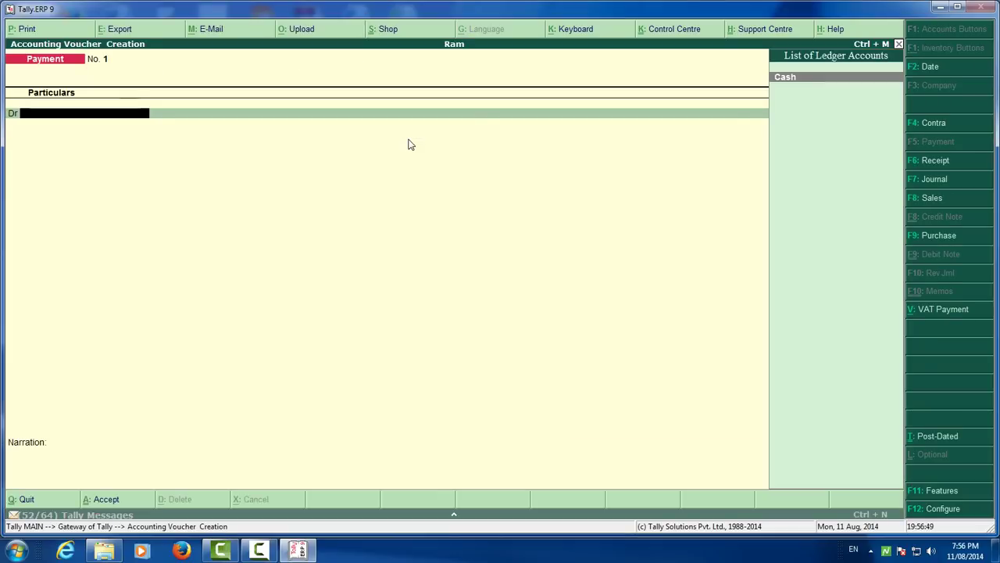
pyautogui.press('Return')
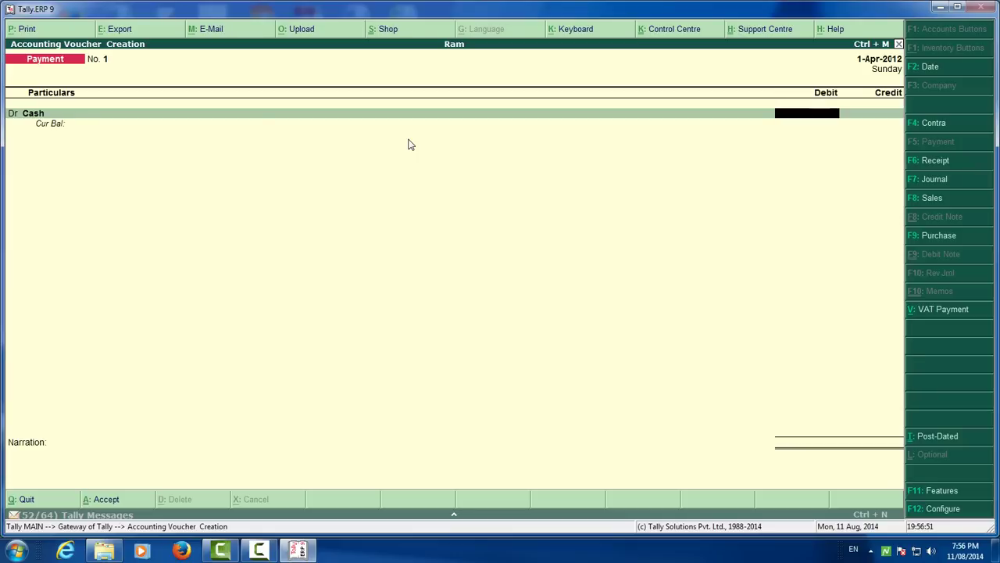
pyautogui.write('5000')
pyautogui.press('Return')
pyautogui.press('Return')
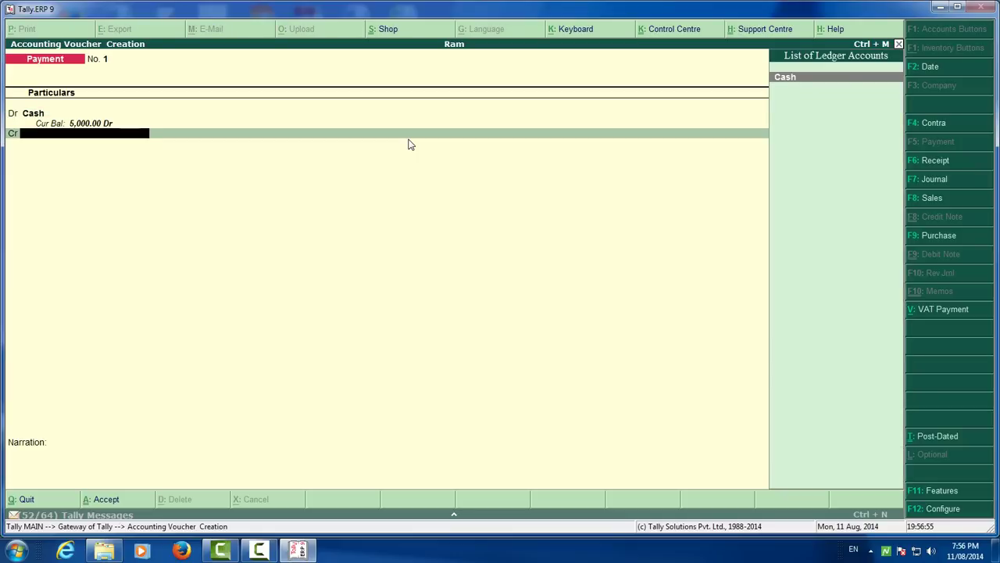
# Create a Suspense ledger grouped under Sundry Debtors.
pyautogui.hotkey('alt', 'c')
pyautogui.write('S')
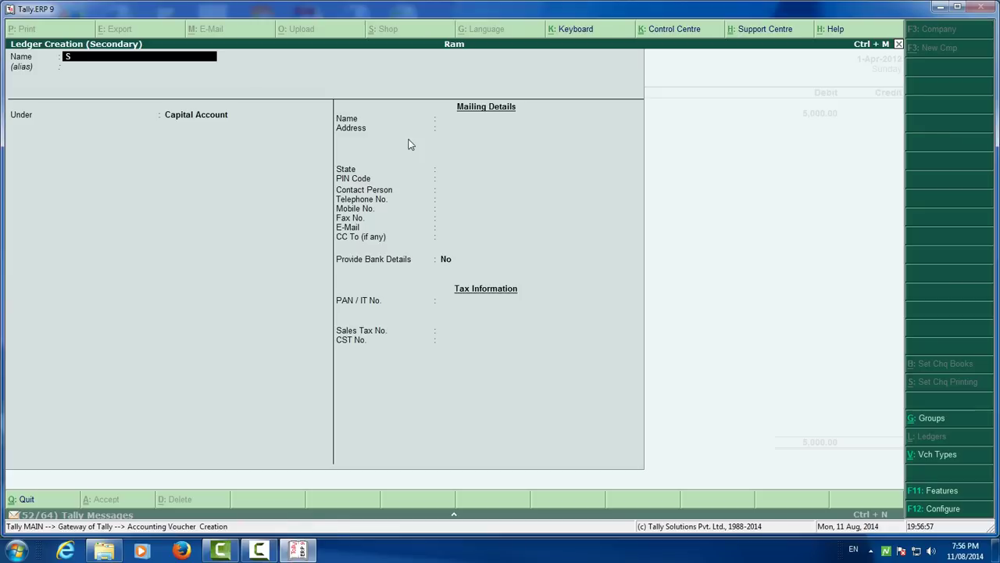
pyautogui.write('uspense')
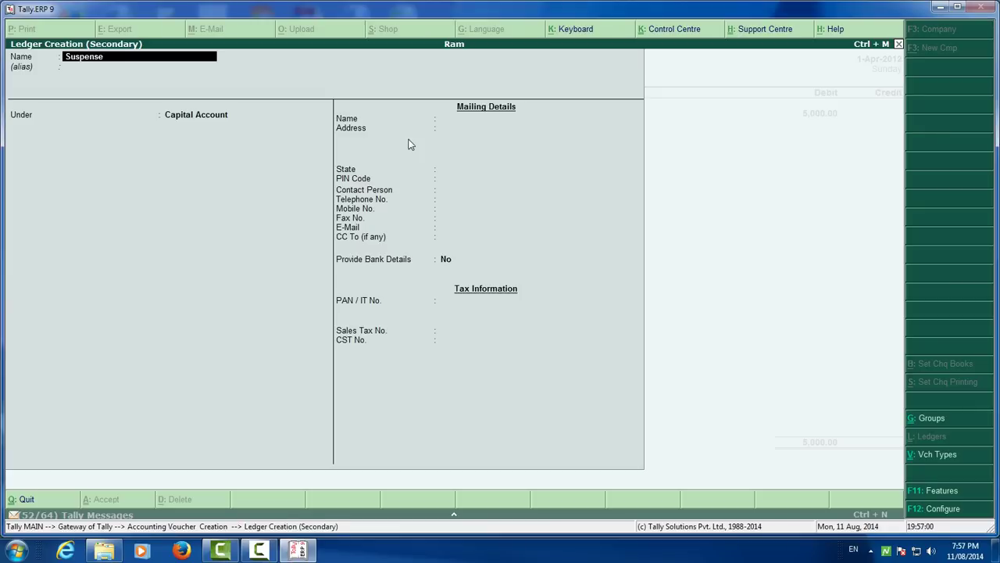
pyautogui.press('Return')
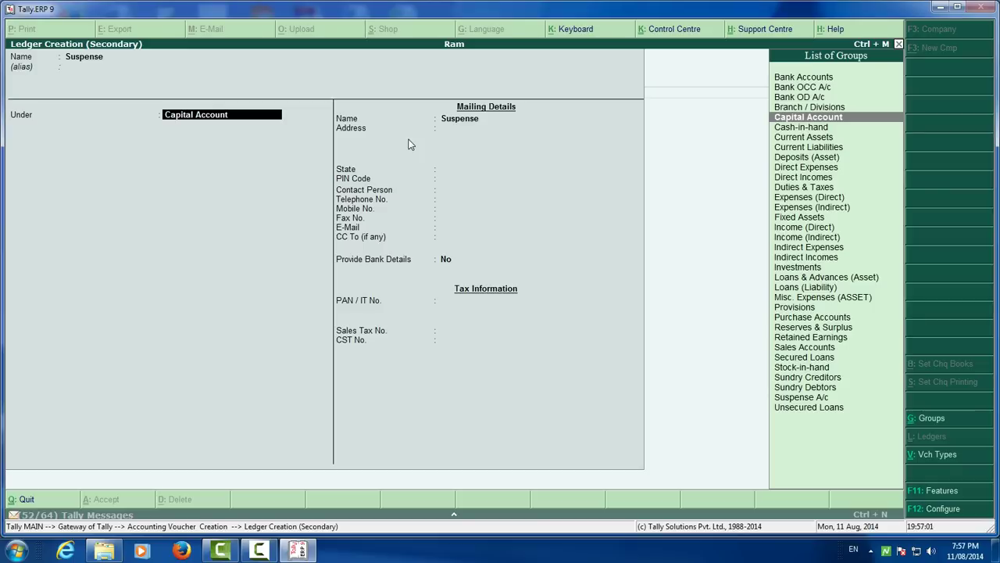
pyautogui.write('Sun')
pyautogui.press('Down')
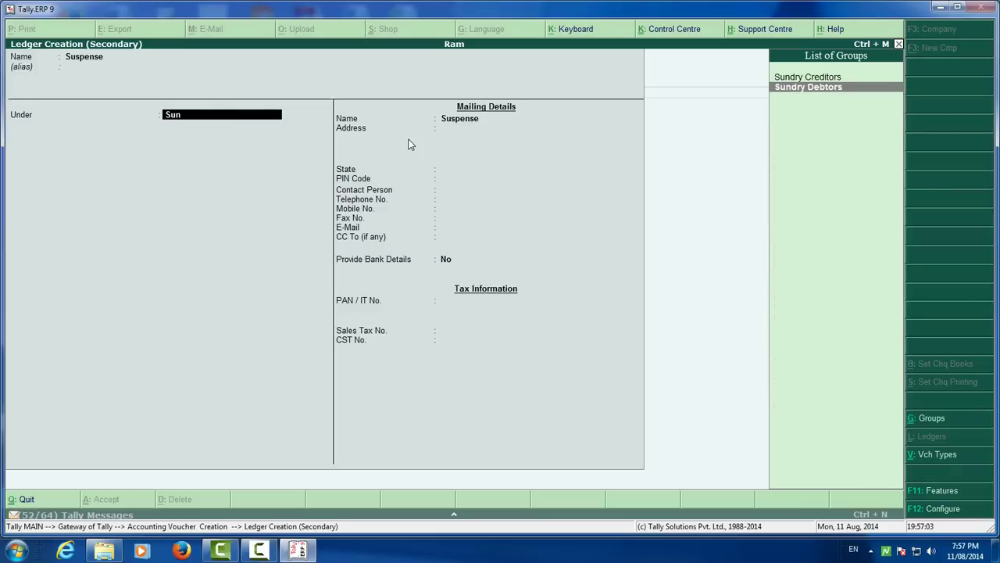
pyautogui.press('Return')
pyautogui.press('Return')
pyautogui.press('Return')
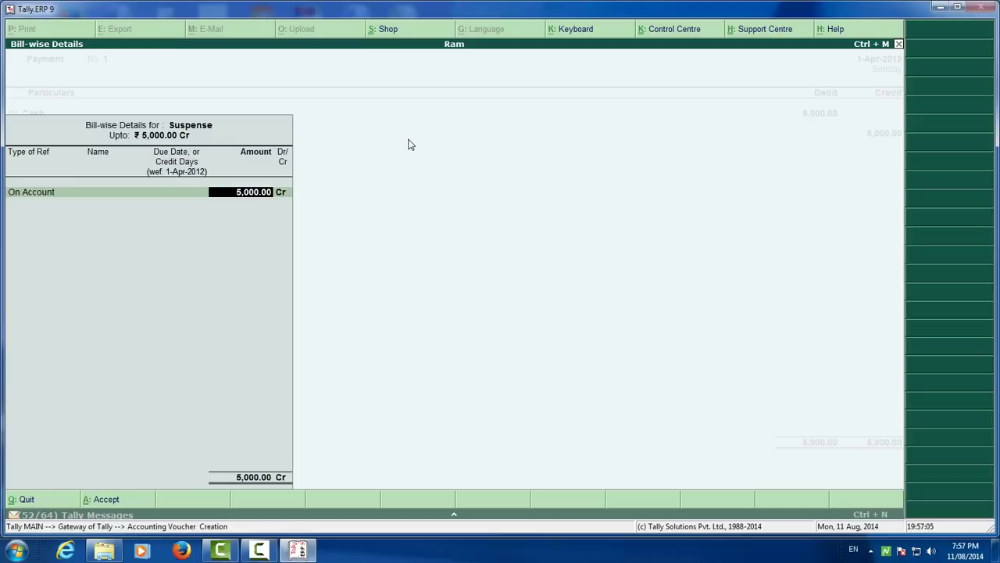
pyautogui.press('Return')
pyautogui.press('Return')
pyautogui.press('Return')
pyautogui.press('Return')
pyautogui.press('Return')
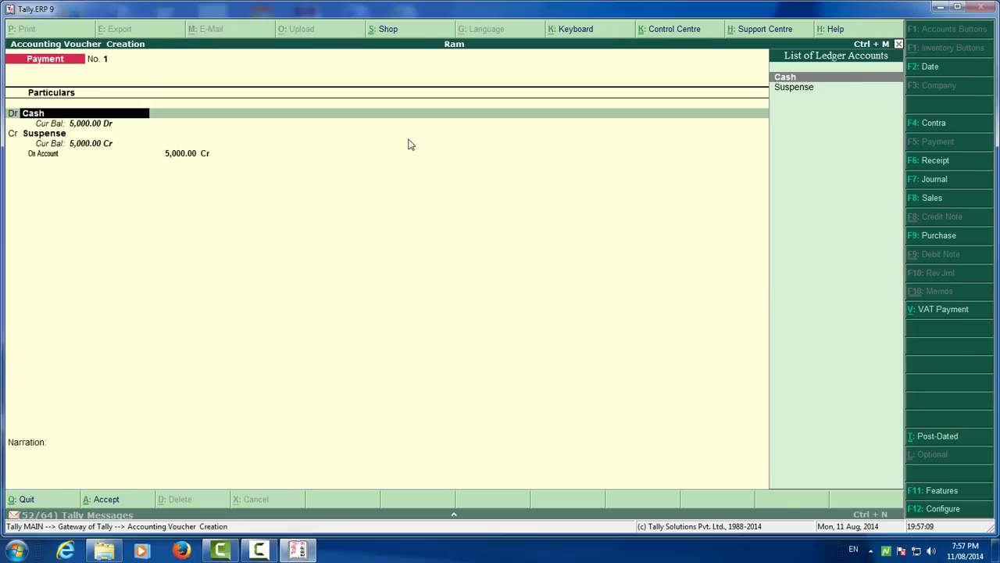
# Make the voucher debit Suspense 5,000 and credit Cash.
pyautogui.press('Down')
pyautogui.press('Up')
pyautogui.press('Down')
pyautogui.press('Return')
pyautogui.press('Return')
pyautogui.press('Return')
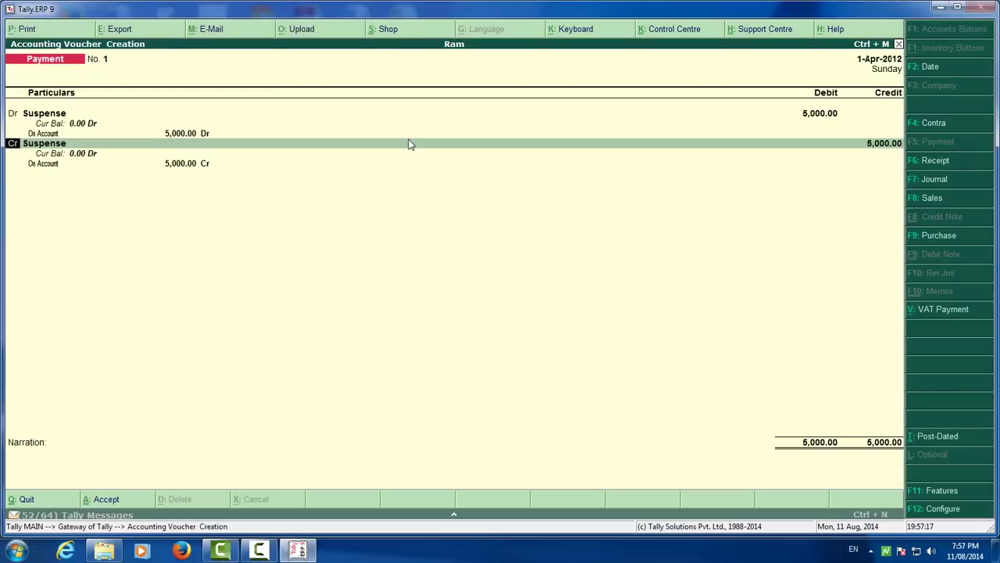
pyautogui.press('Return')
pyautogui.press('Up')
pyautogui.press('Return')
pyautogui.press('Return')
pyautogui.press('Return')
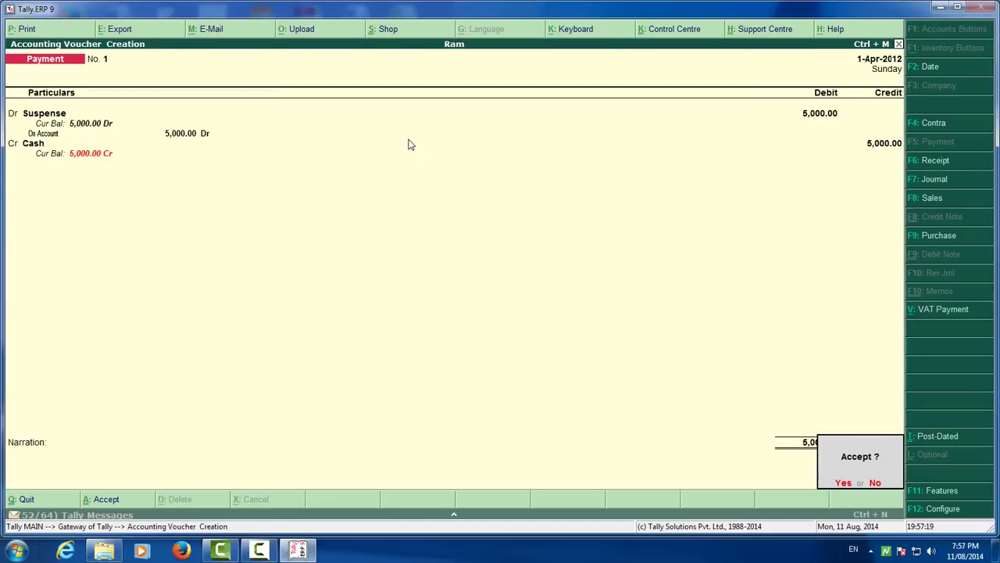
pyautogui.press('Return')
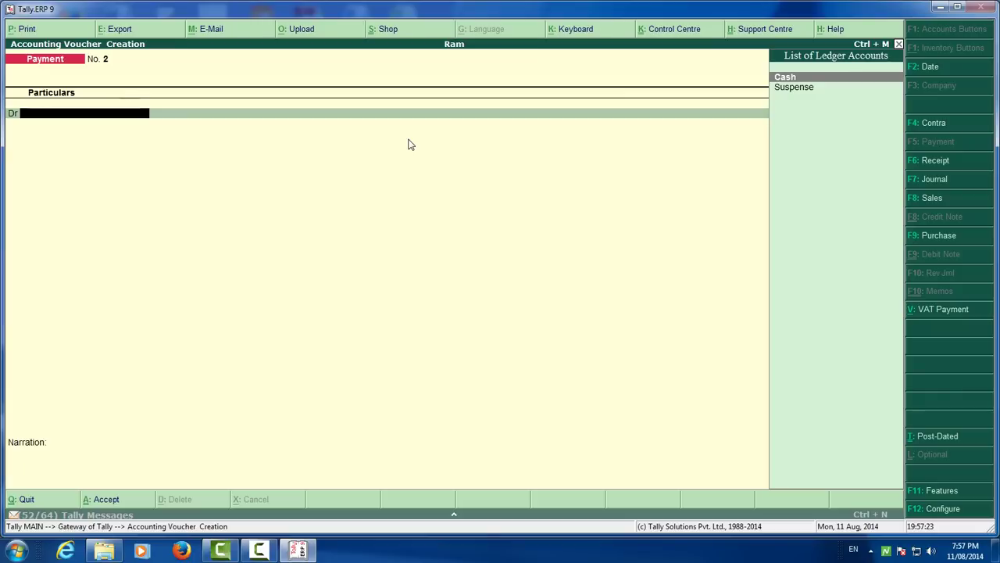
# Leave voucher entry and load company Ram.
pyautogui.press('Escape')
pyautogui.press('Return')
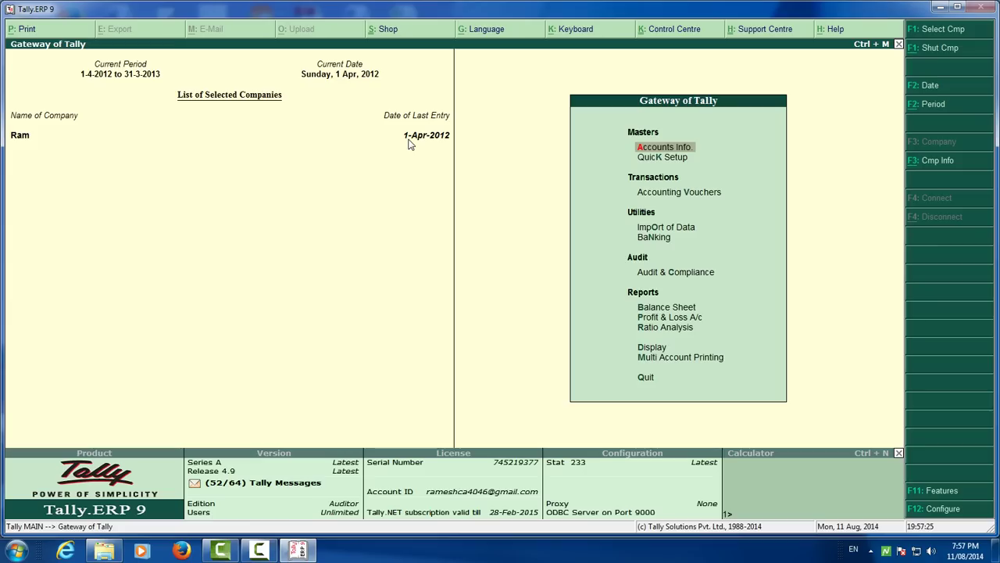
pyautogui.press('F1')
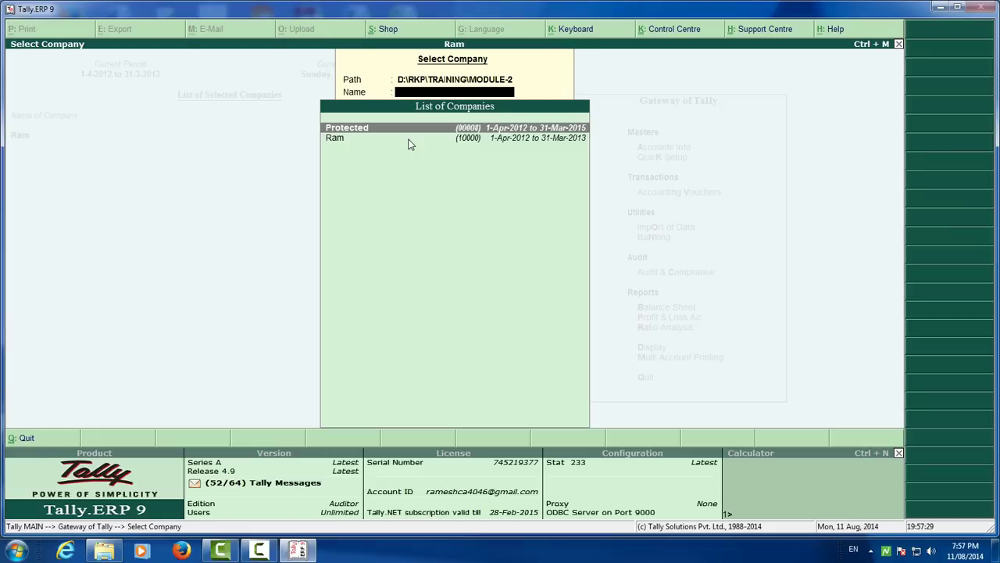
pyautogui.press('Down')
pyautogui.press('Up')
pyautogui.press('Down')
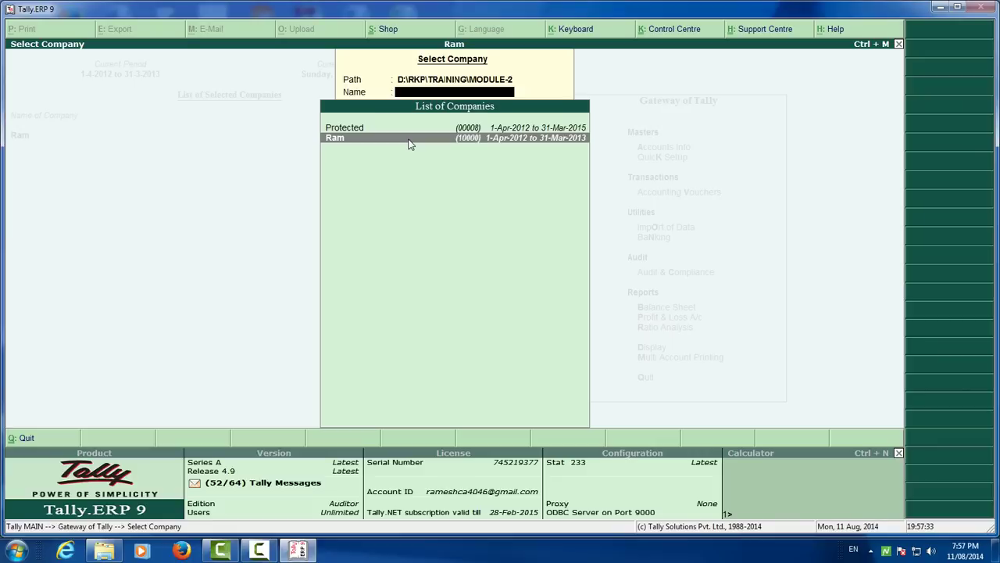
pyautogui.press('Return')
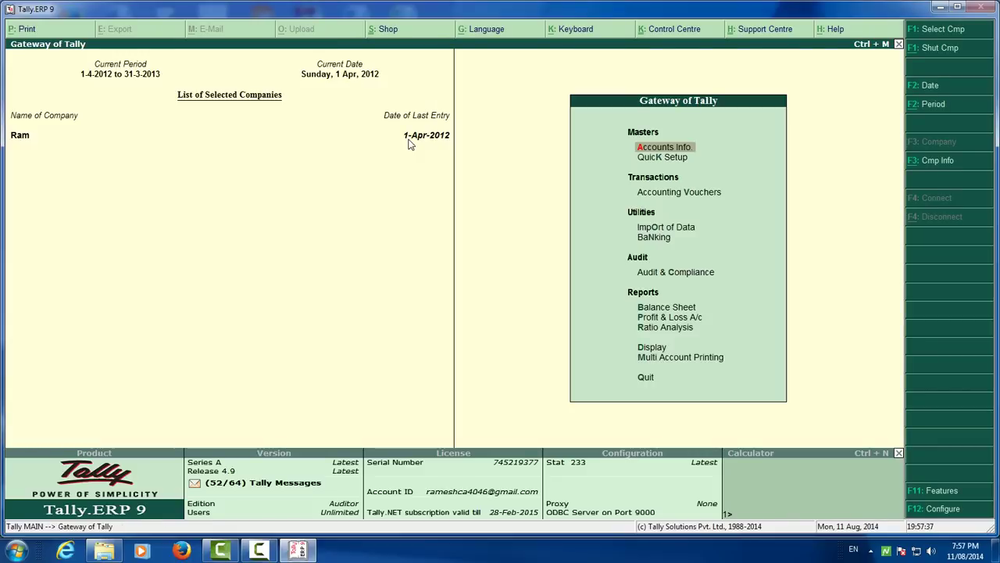
# Shut company Ram so no company remains open.
pyautogui.hotkey('alt', 'F3')
pyautogui.press('Down')
pyautogui.press('Return')
pyautogui.press('Return')
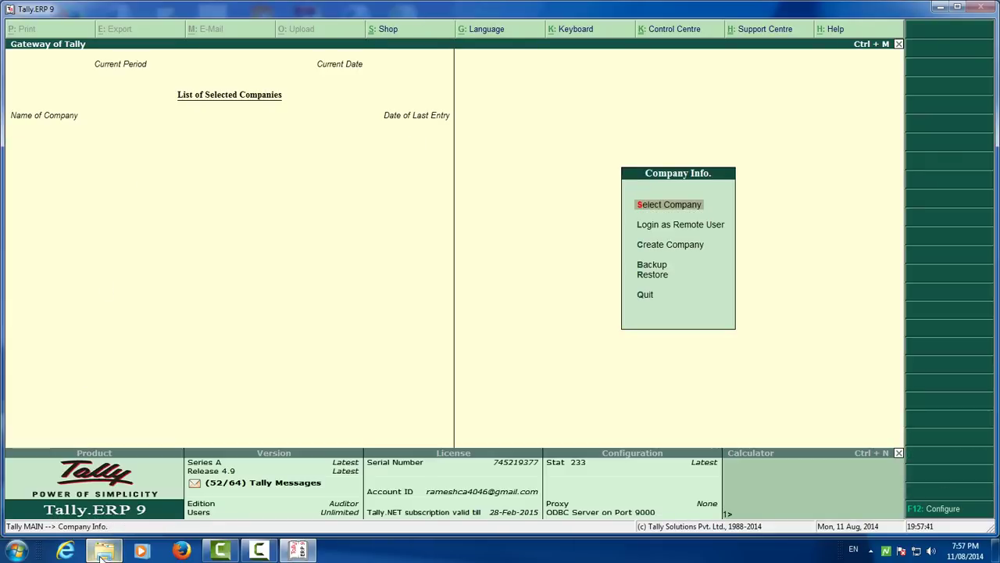
# Copy the Company.900 file from folder 10000.
pyautogui.moveTo(101, 556)
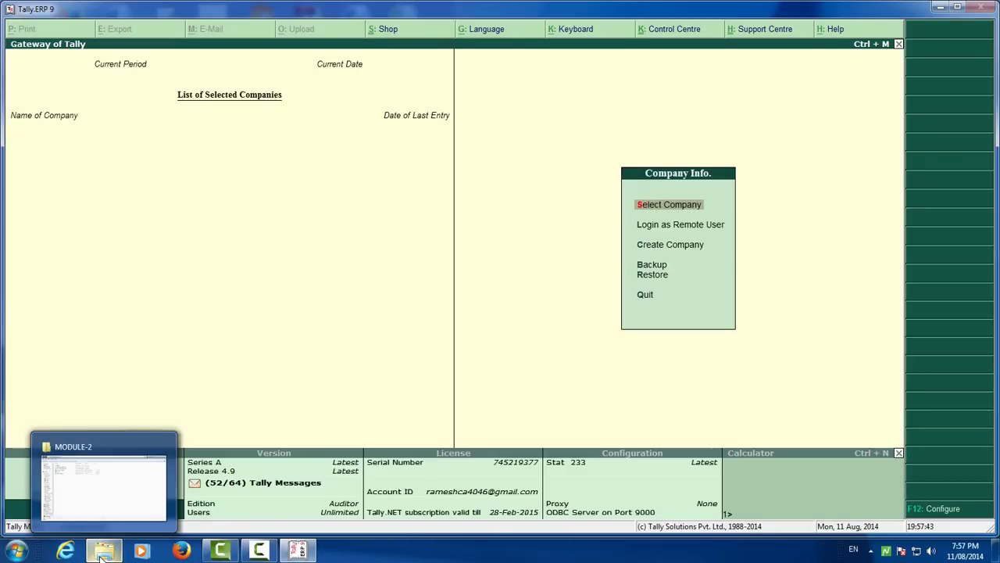
pyautogui.click(101, 554)
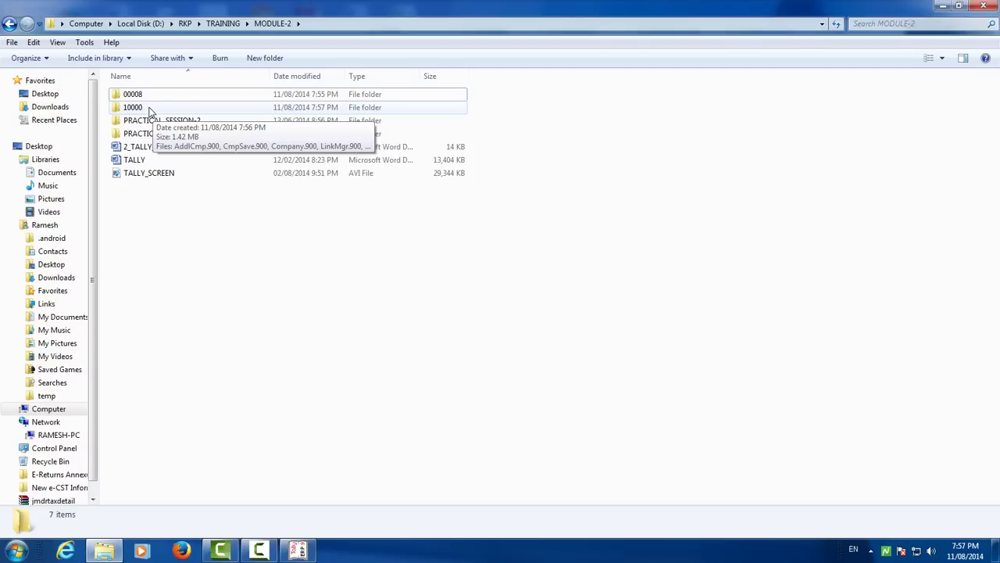
pyautogui.doubleClick(151, 109)
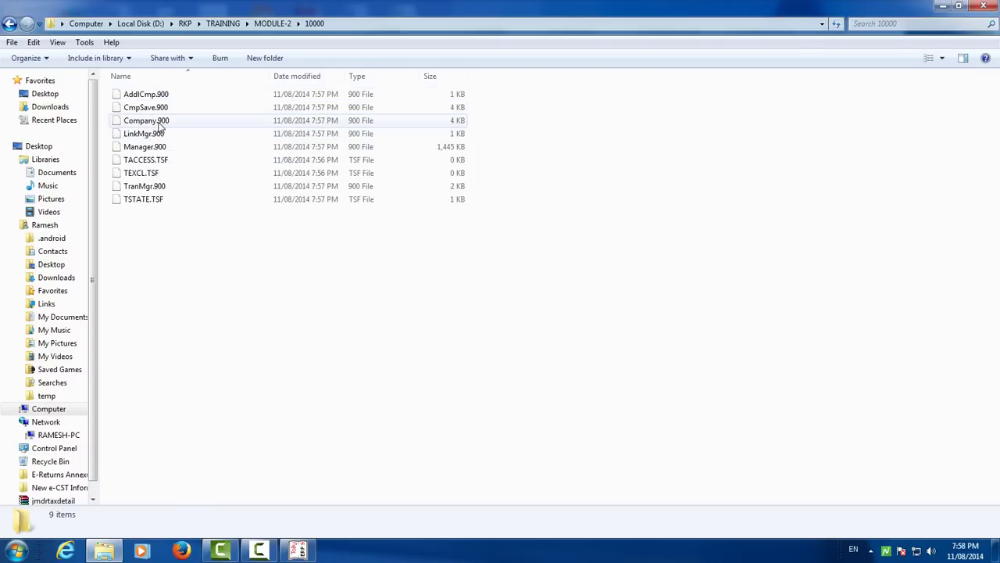
pyautogui.click(160, 125)
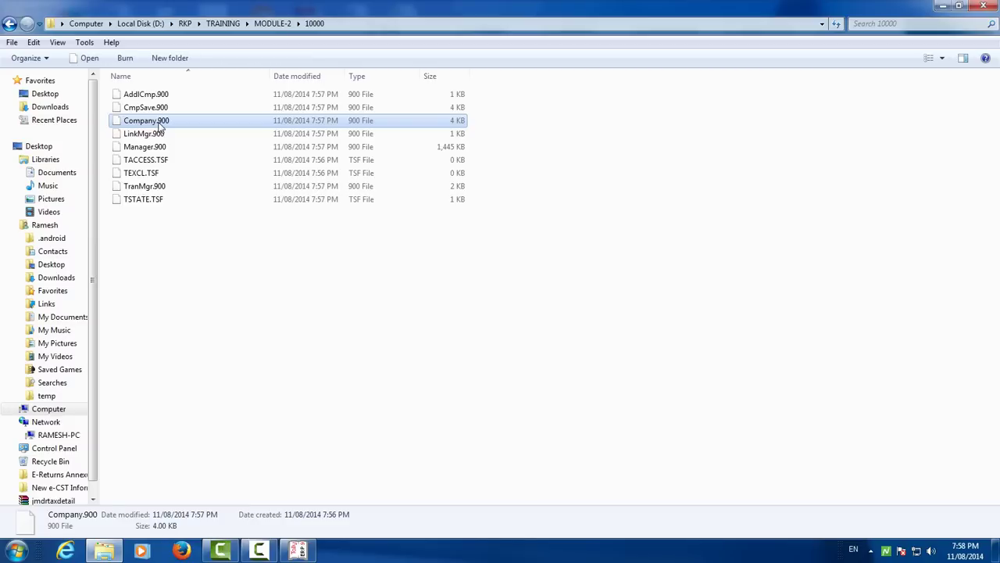
pyautogui.rightClick(160, 127)
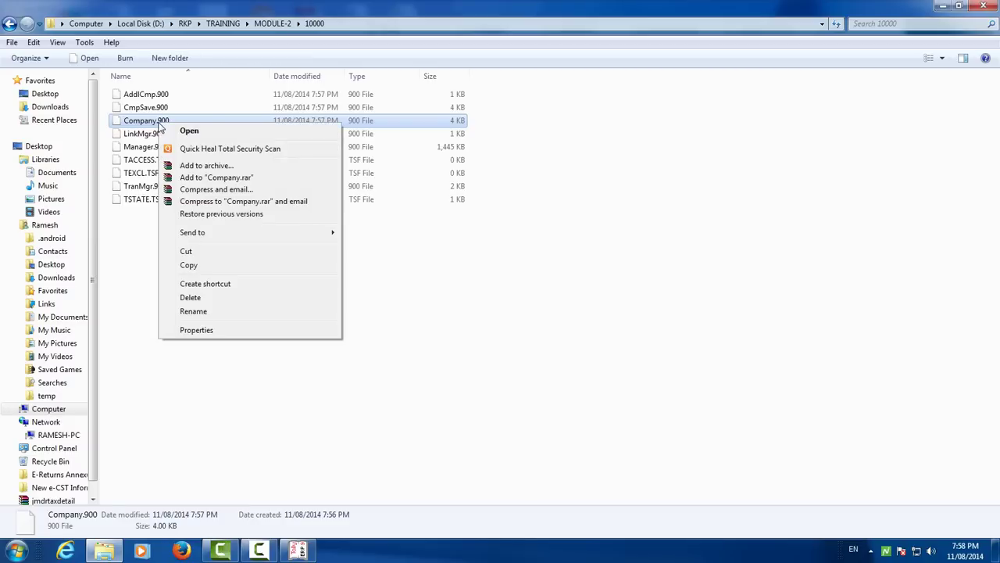
pyautogui.click(196, 266)
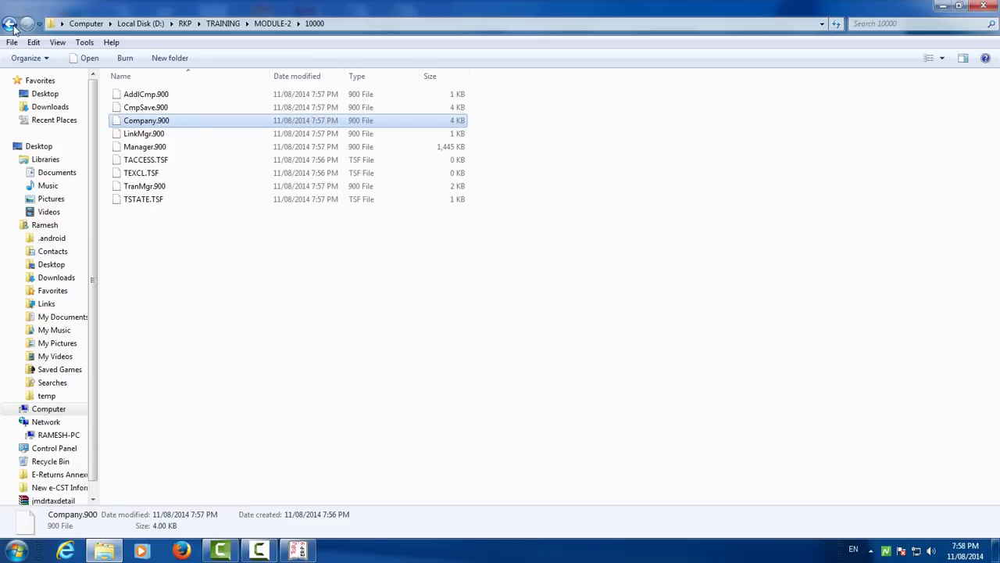
# Paste Company.900 into folder 00008, replacing the existing file.
pyautogui.click(9, 24)
pyautogui.doubleClick(129, 95)
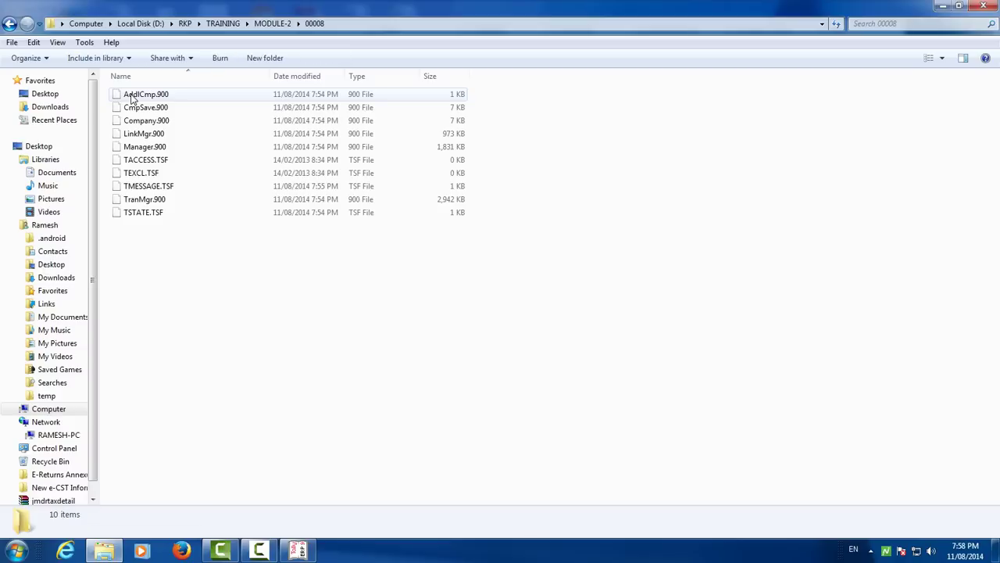
pyautogui.hotkey('ctrl', 'v')
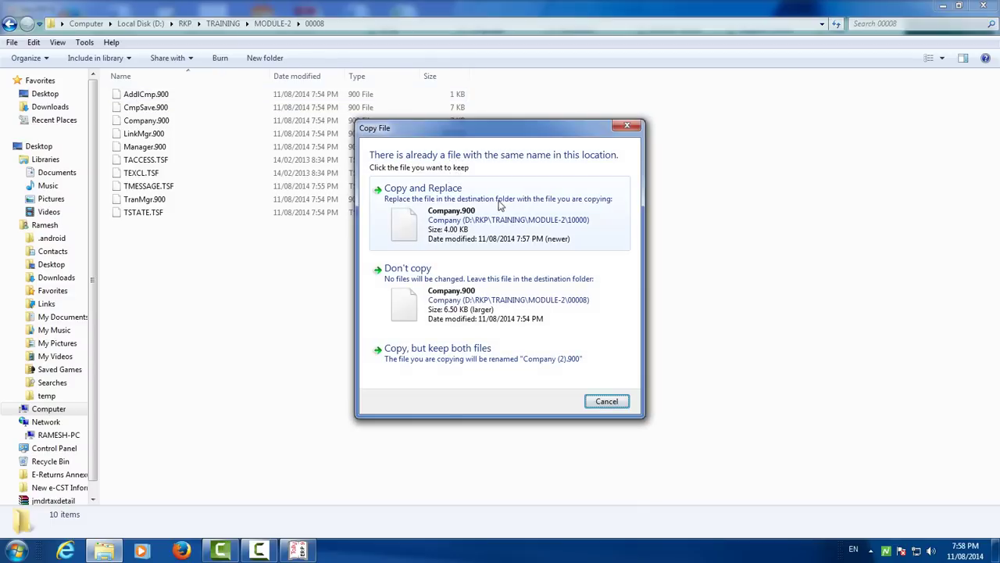
pyautogui.click(466, 231)
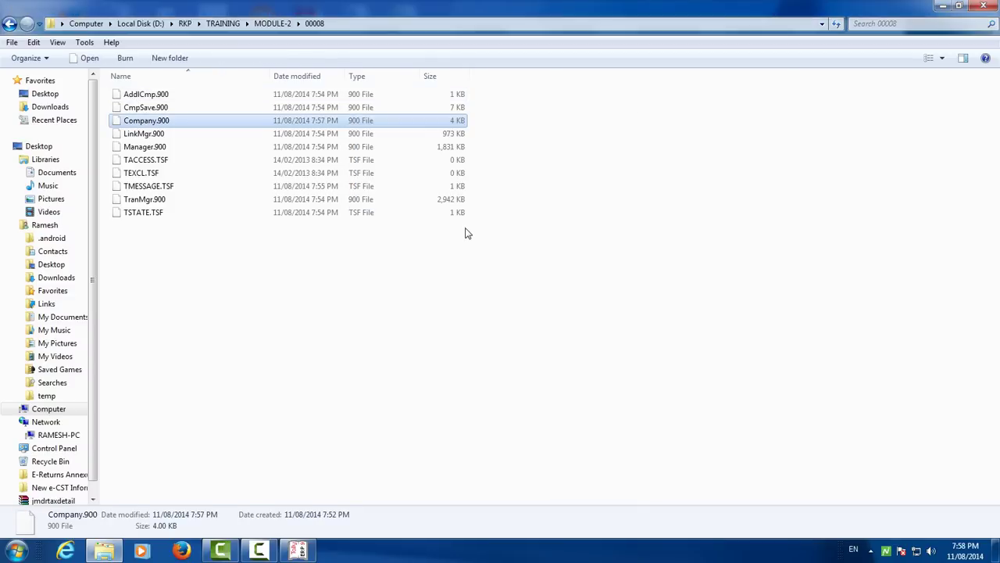
pyautogui.click(10, 23)
# Back in Tally, load the Ram company stored in folder 00008.
pyautogui.click(301, 551)
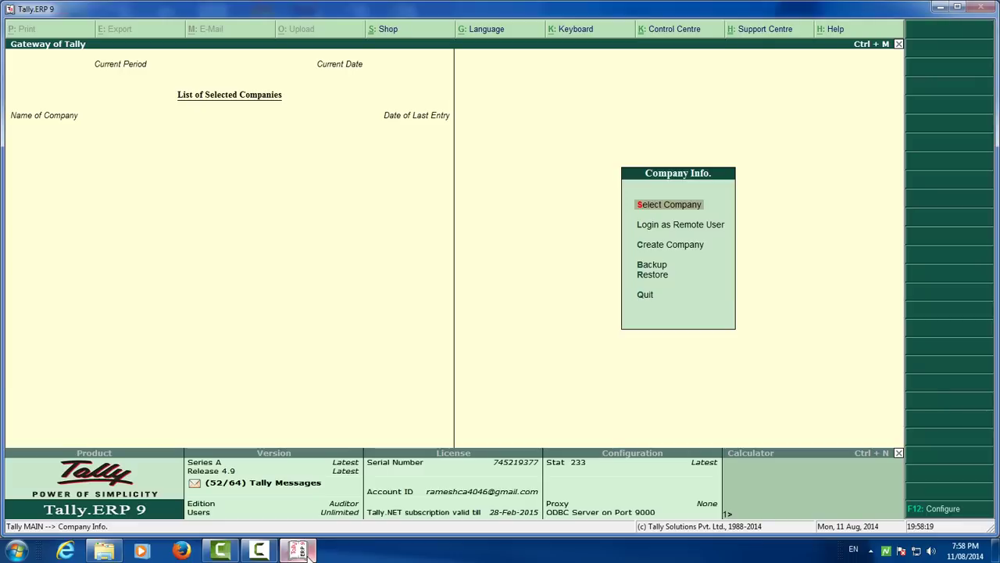
pyautogui.press('Return')
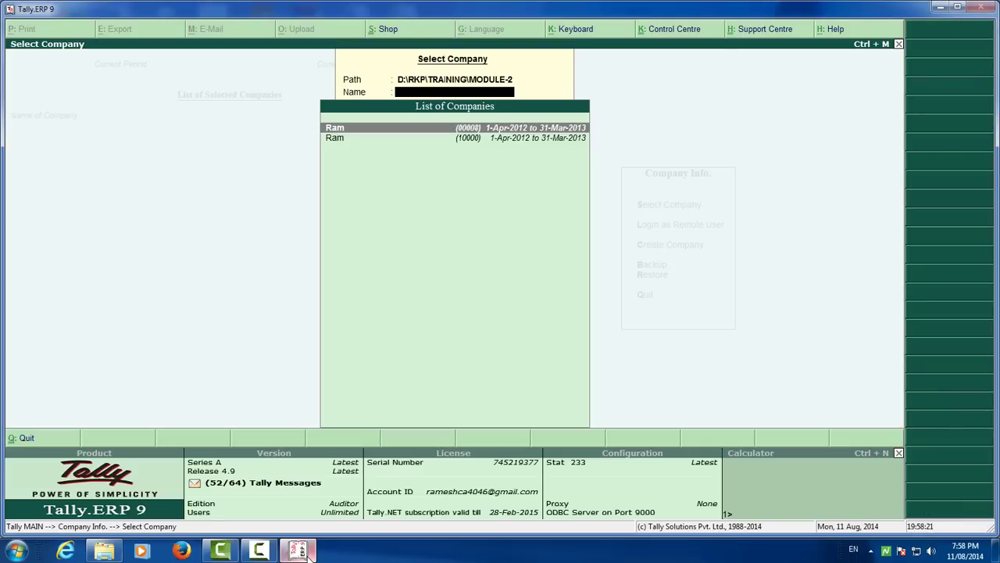
pyautogui.press('Down')
pyautogui.press('Up')
pyautogui.press('Down')
pyautogui.press('Up')
pyautogui.press('Down')
pyautogui.press('Up')
pyautogui.press('Down')
pyautogui.press('Up')
pyautogui.press('Down')
pyautogui.press('Up')
pyautogui.click(478, 131)
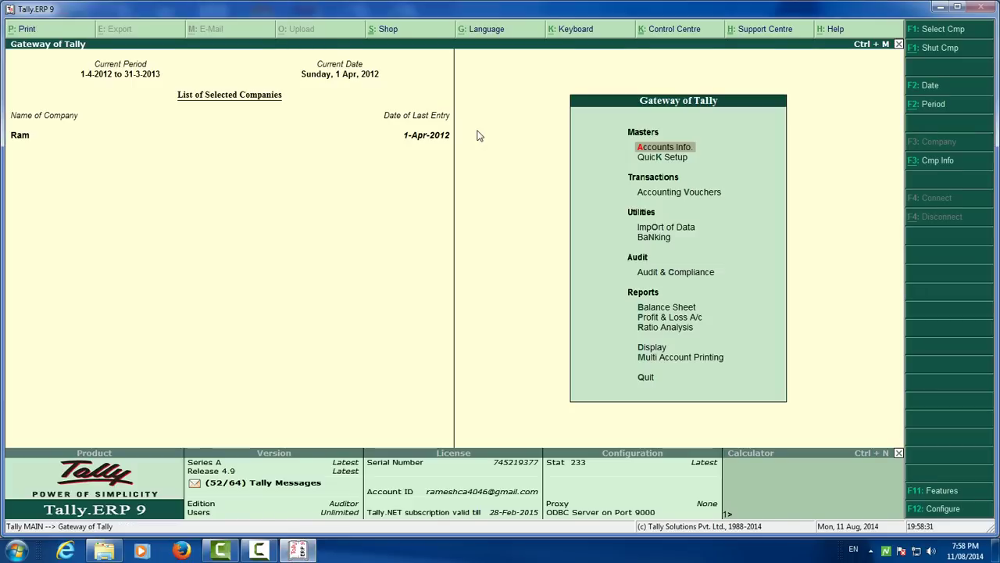
# Check its Day Book, then return to the Gateway of Tally.
pyautogui.press('d')
pyautogui.press('a')
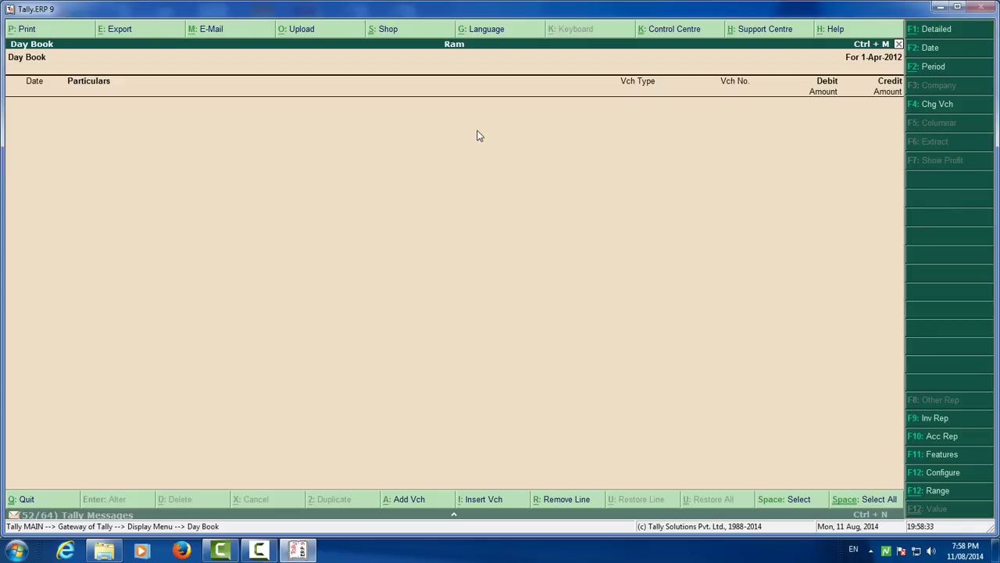
pyautogui.hotkey('alt', 'F2')
pyautogui.press('Escape')
pyautogui.press('Escape')
pyautogui.press('Escape')
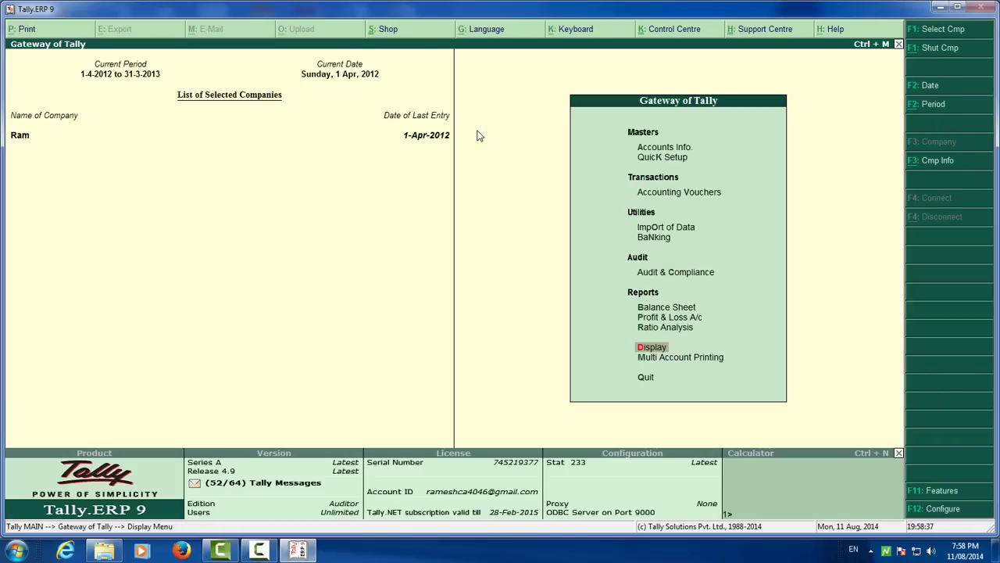
# Change the current period to 1-4-2013 through 31-3-2014.
pyautogui.hotkey('alt', 'F2')
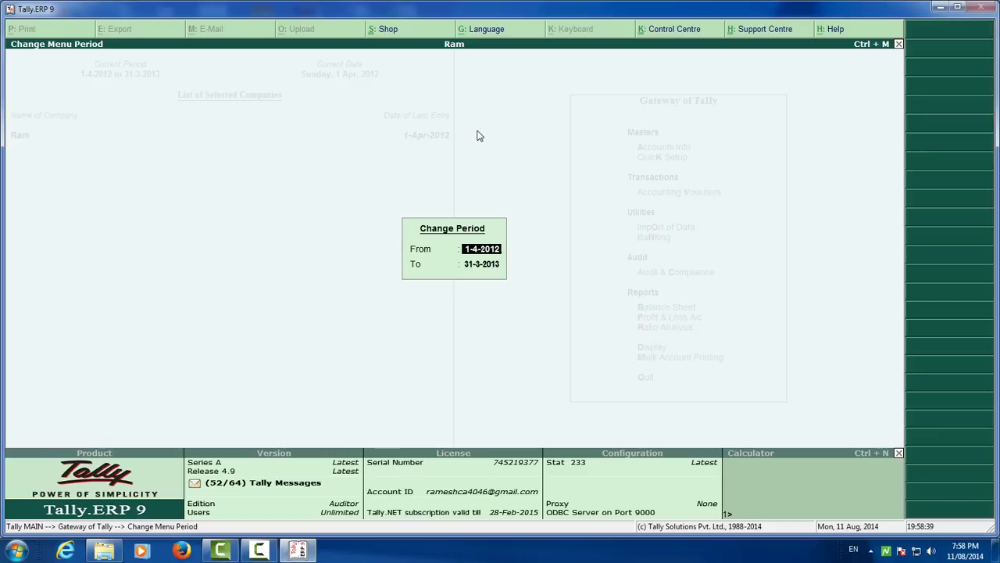
pyautogui.press('BackSpace')
pyautogui.write('3')
pyautogui.press('Return')
pyautogui.press('BackSpace')
pyautogui.write('4')
pyautogui.press('Return')
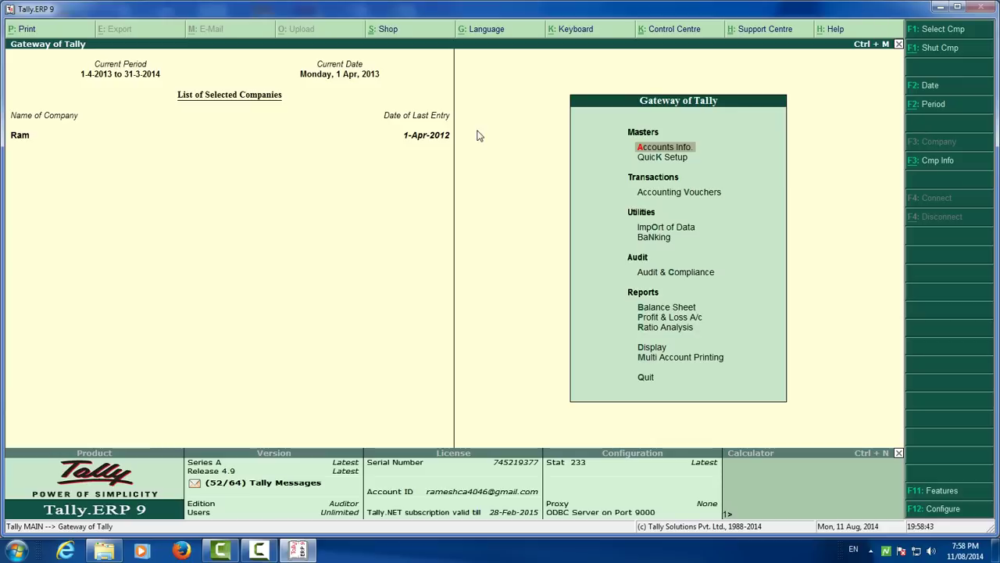
# Page through every voucher in the Day Book from 1-4-2013 to the end.
pyautogui.press('d')
pyautogui.press('y')
pyautogui.press('F2')
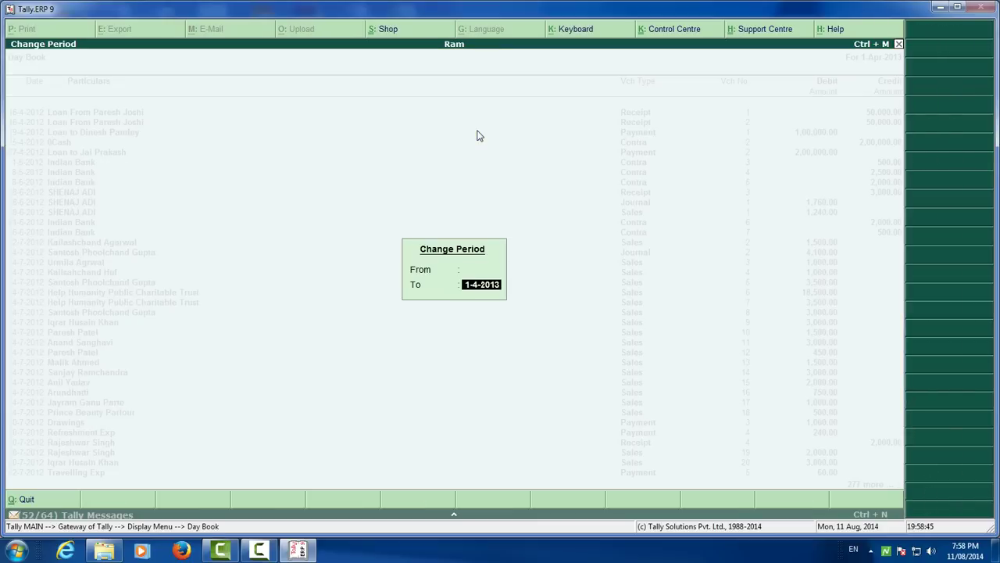
pyautogui.press('Return')
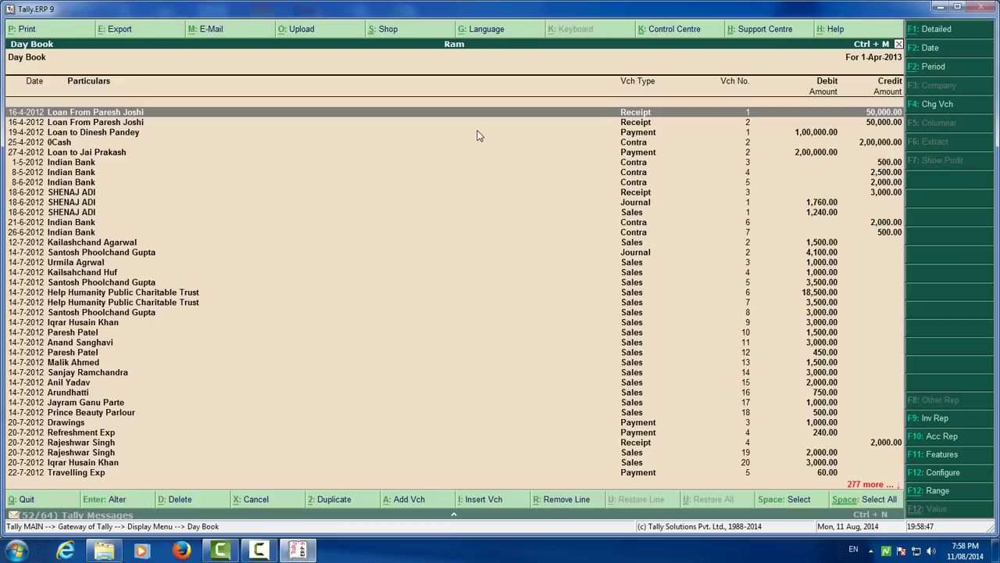
pyautogui.press('Down')
pyautogui.press('Down')
pyautogui.press('Down')
pyautogui.press('Down')
pyautogui.press('Down')
pyautogui.press('Down')
pyautogui.press('Down')
pyautogui.press('Down')
pyautogui.press('Down')
pyautogui.press('Down')
pyautogui.press('Down')
pyautogui.press('Down')
pyautogui.press('Down')
pyautogui.press('Down')
pyautogui.press('Down')
pyautogui.press('Down')
pyautogui.press('Down')
pyautogui.press('Down')
pyautogui.press('Down')
pyautogui.press('Down')
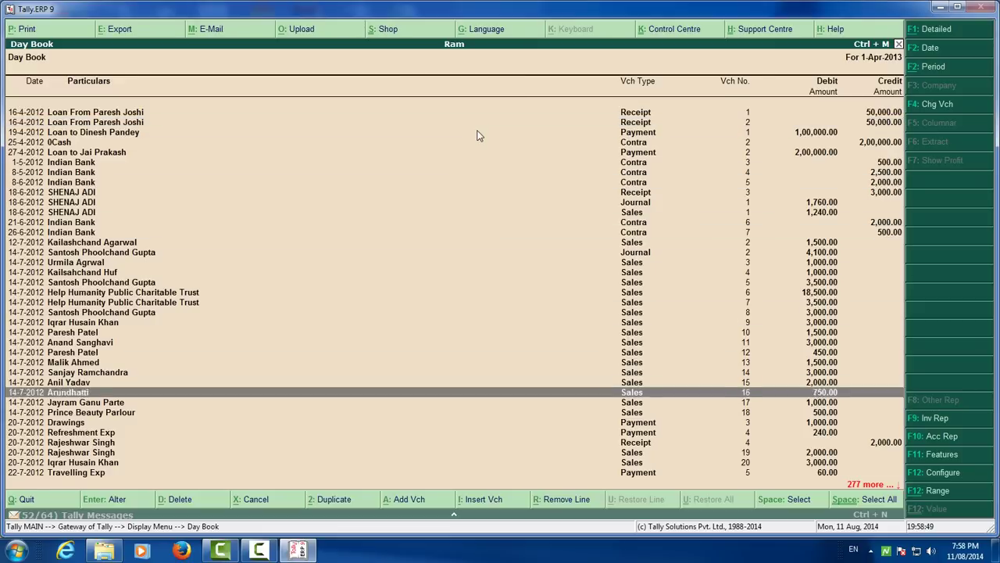
pyautogui.press('Down')
pyautogui.press('Down')
pyautogui.press('Down')
pyautogui.press('Down')
pyautogui.press('Down')
pyautogui.press('Down')
pyautogui.press('Down')
pyautogui.press('Down')
pyautogui.press('Down')
pyautogui.press('Down')
pyautogui.press('Down')
pyautogui.press('Down')
pyautogui.press('Down')
pyautogui.press('Down')
pyautogui.press('Down')
pyautogui.press('Down')
pyautogui.press('Down')
pyautogui.press('Down')
pyautogui.press('Down')
pyautogui.press('Down')
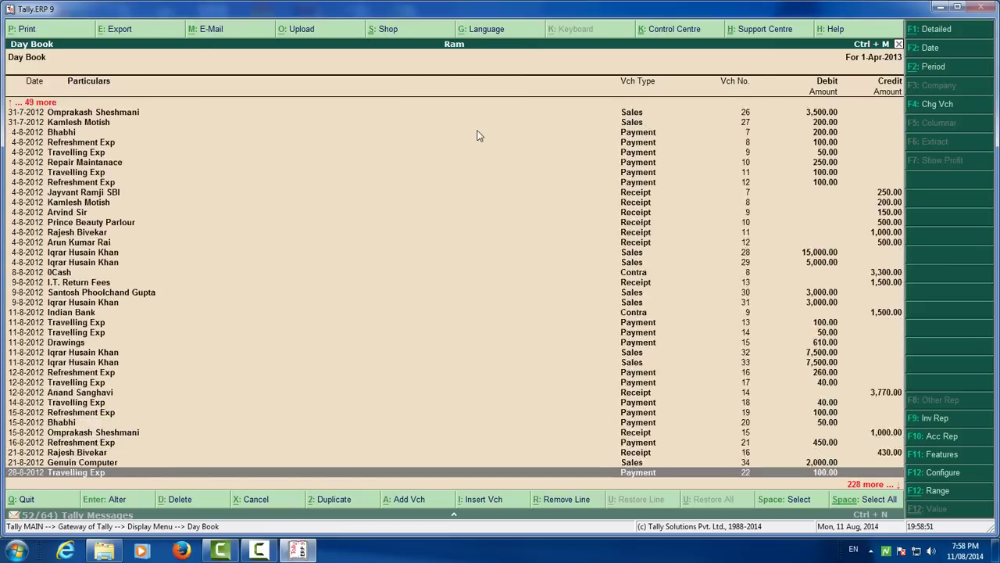
pyautogui.press('Down')
pyautogui.press('Down')
pyautogui.press('Down')
pyautogui.press('Down')
pyautogui.press('Down')
pyautogui.press('Down')
pyautogui.press('Down')
pyautogui.press('Down')
pyautogui.press('Down')
pyautogui.press('Down')
pyautogui.press('Down')
pyautogui.press('Down')
pyautogui.press('Down')
pyautogui.press('Down')
pyautogui.press('Down')
pyautogui.press('Down')
pyautogui.press('Down')
pyautogui.press('Down')
pyautogui.press('Down')
pyautogui.press('Down')
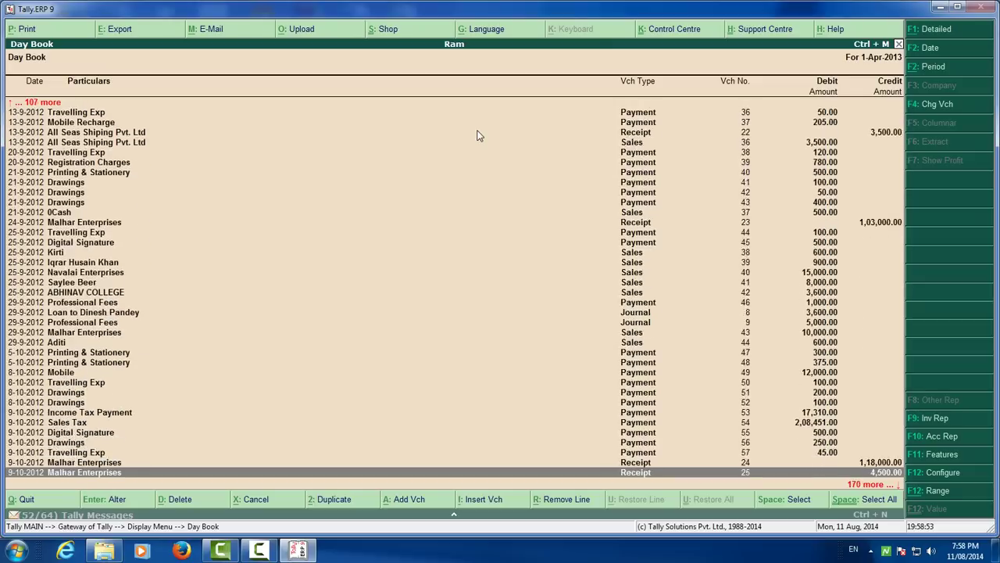
pyautogui.press('Down')
pyautogui.press('Down')
pyautogui.press('Down')
pyautogui.press('Down')
pyautogui.press('Down')
pyautogui.press('Down')
pyautogui.press('Down')
pyautogui.press('Down')
pyautogui.press('Down')
pyautogui.press('Down')
pyautogui.press('Down')
pyautogui.press('Down')
pyautogui.press('Down')
pyautogui.press('Down')
pyautogui.press('Down')
pyautogui.press('Down')
pyautogui.press('Down')
pyautogui.press('Down')
pyautogui.press('Down')
pyautogui.press('Down')
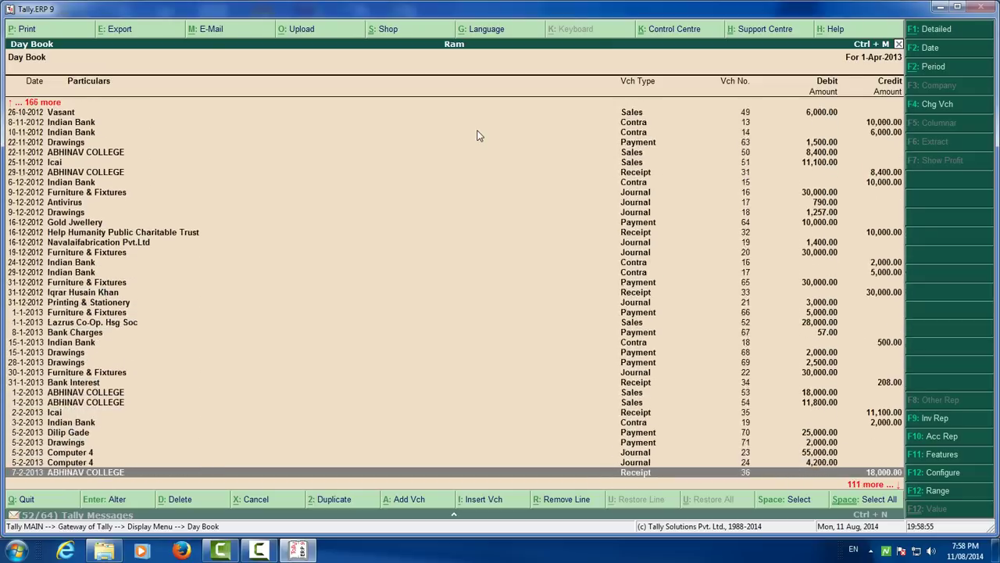
pyautogui.press('Down')
pyautogui.press('Down')
pyautogui.press('Down')
pyautogui.press('Down')
pyautogui.press('Down')
pyautogui.press('Down')
pyautogui.press('Down')
pyautogui.press('Down')
pyautogui.press('Down')
pyautogui.press('Down')
pyautogui.press('Down')
pyautogui.press('Down')
pyautogui.press('Down')
pyautogui.press('Down')
pyautogui.press('Down')
pyautogui.press('Down')
pyautogui.press('Down')
pyautogui.press('Down')
pyautogui.press('Down')
pyautogui.press('Down')
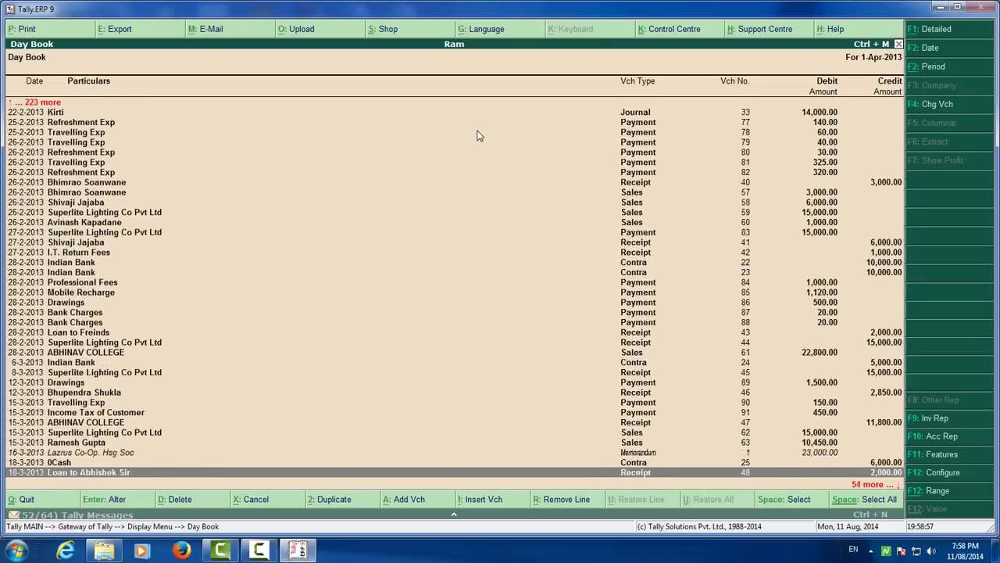
pyautogui.press('Down')
pyautogui.press('Down')
pyautogui.press('Down')
pyautogui.press('Down')
pyautogui.press('Down')
pyautogui.press('Down')
pyautogui.press('Down')
pyautogui.press('Down')
pyautogui.press('Down')
pyautogui.press('Down')
pyautogui.press('Down')
pyautogui.press('Down')
pyautogui.press('Down')
pyautogui.press('Down')
pyautogui.press('Down')
pyautogui.press('Down')
pyautogui.press('Down')
pyautogui.press('Down')
pyautogui.press('Down')
pyautogui.press('Down')
pyautogui.press('Escape')
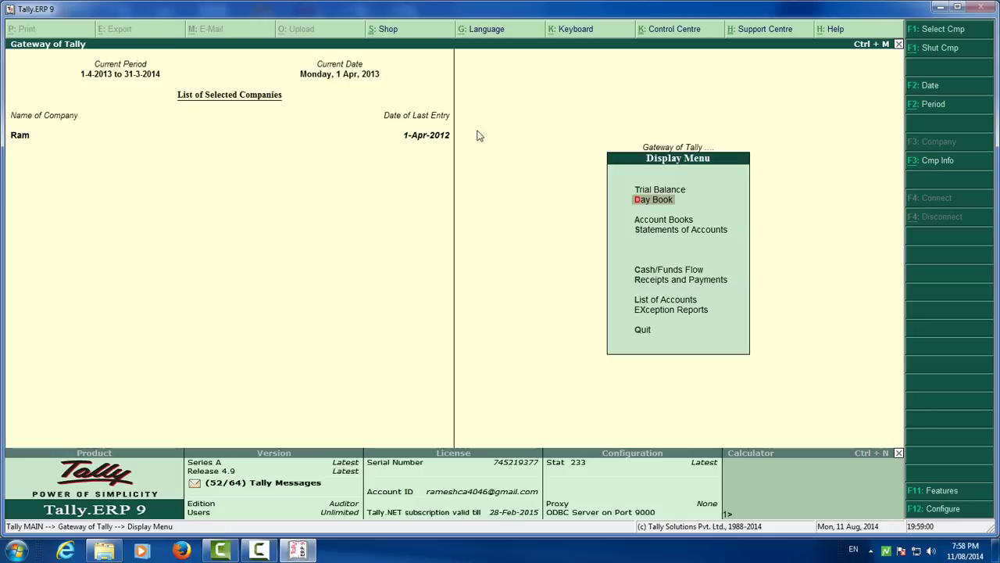
# View the Suspense ledger from 1-4-2013 and confirm it holds no vouchers.
pyautogui.press('Escape')
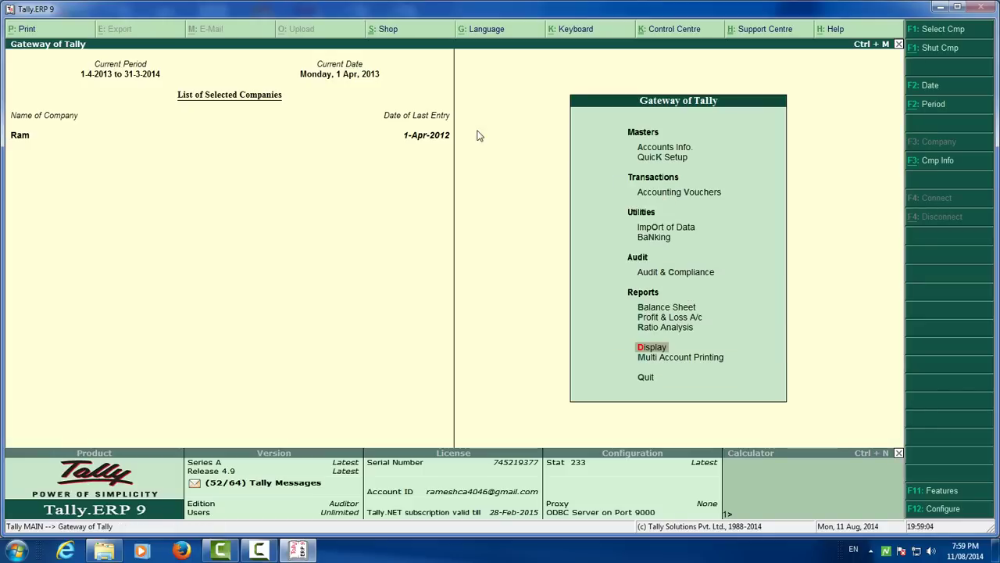
pyautogui.press('Return')
pyautogui.write('alSu')
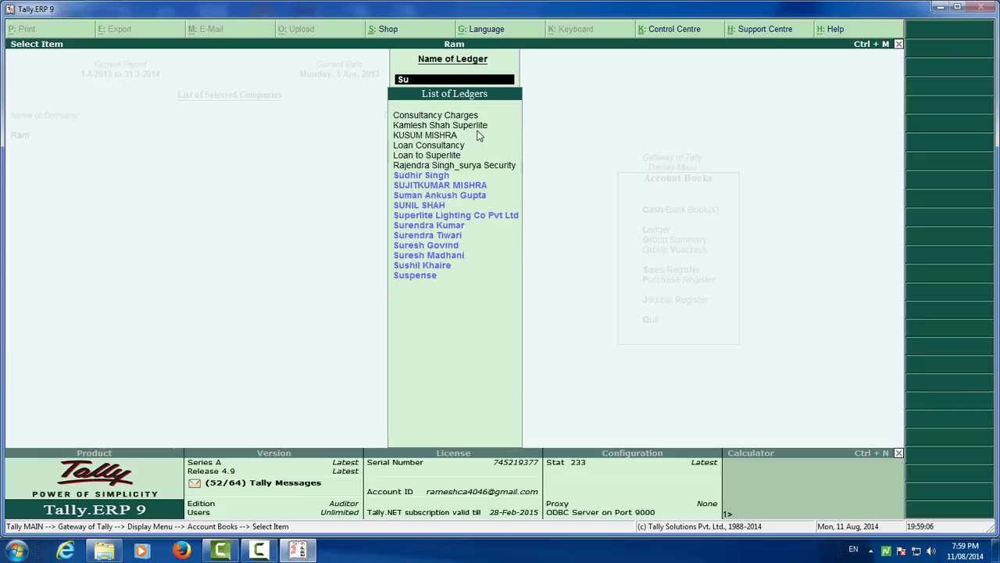
pyautogui.write('s')
pyautogui.press('Down')
pyautogui.press('Return')
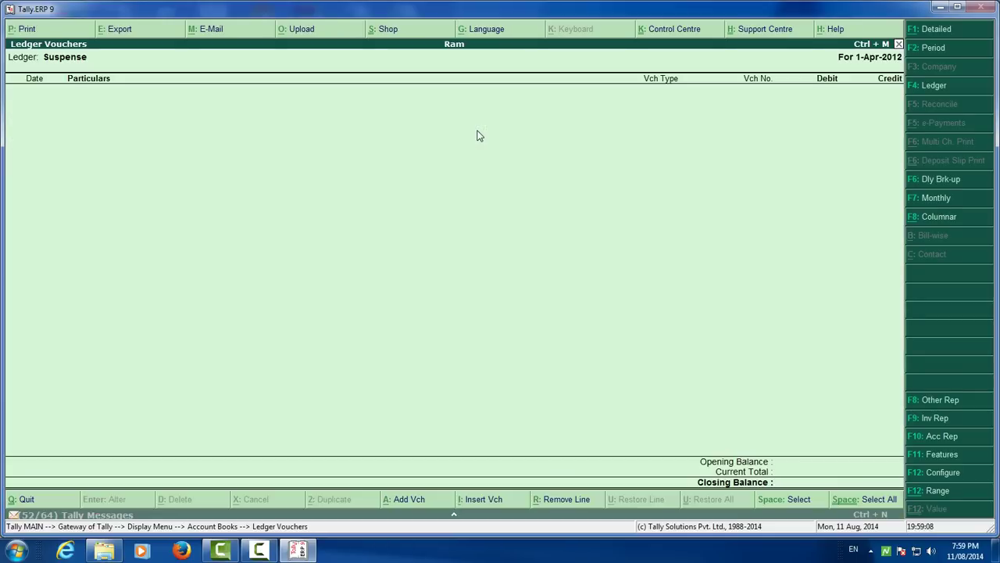
pyautogui.press('F2')
pyautogui.write('1-4-2013')
pyautogui.press('Return')
pyautogui.write('1-4-2013')
pyautogui.press('Return')
pyautogui.press('F2')
pyautogui.press('Escape')
pyautogui.press('Escape')
pyautogui.press('Escape')
pyautogui.press('Escape')
pyautogui.press('Escape')
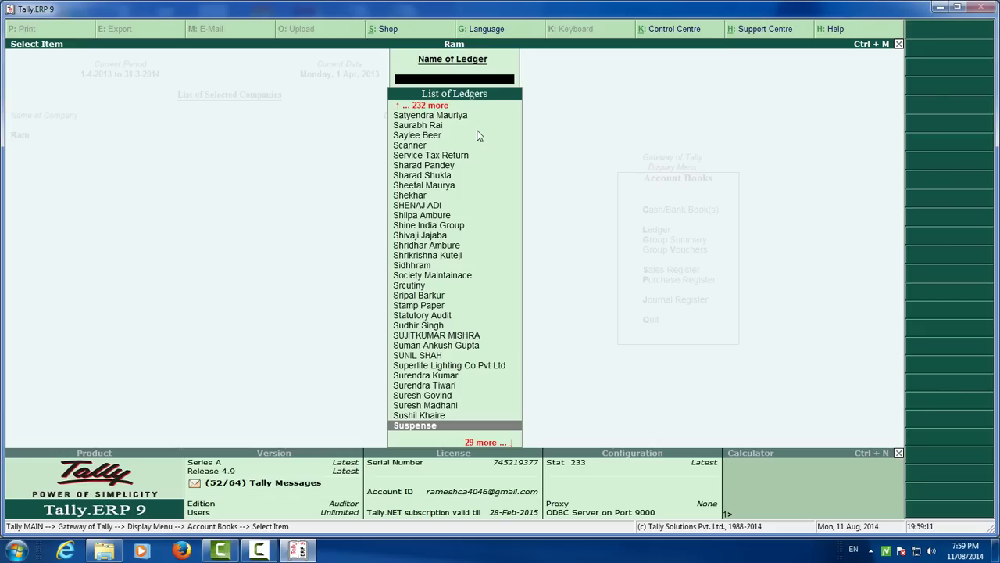
# Filter the Day Book to vouchers with Ledger Amount equal to 5000.
pyautogui.press('Up')
pyautogui.press('Up')
pyautogui.press('d')
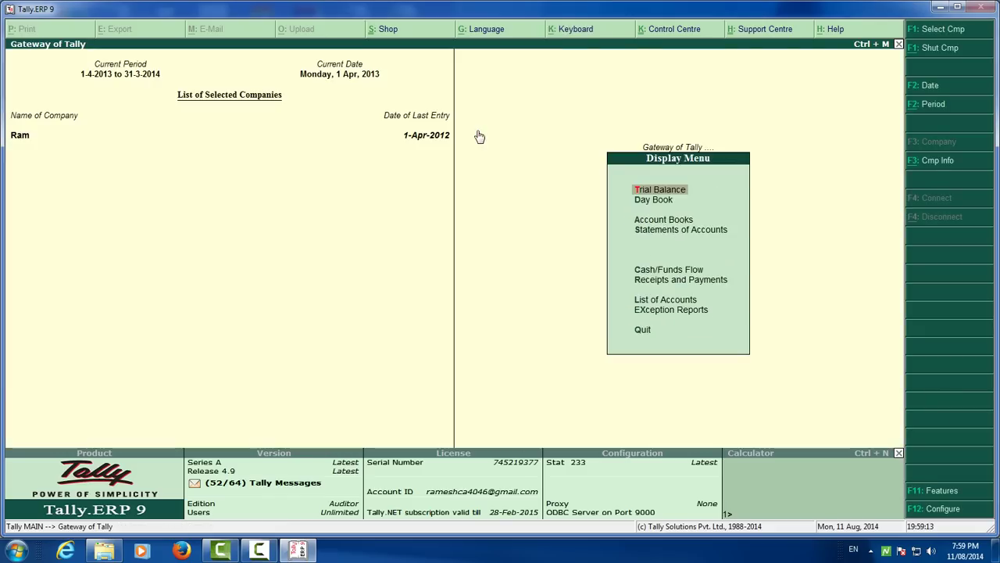
pyautogui.press('y')
pyautogui.press('F2')
pyautogui.press('Return')
pyautogui.press('Return')
pyautogui.hotkey('alt', 'F12')
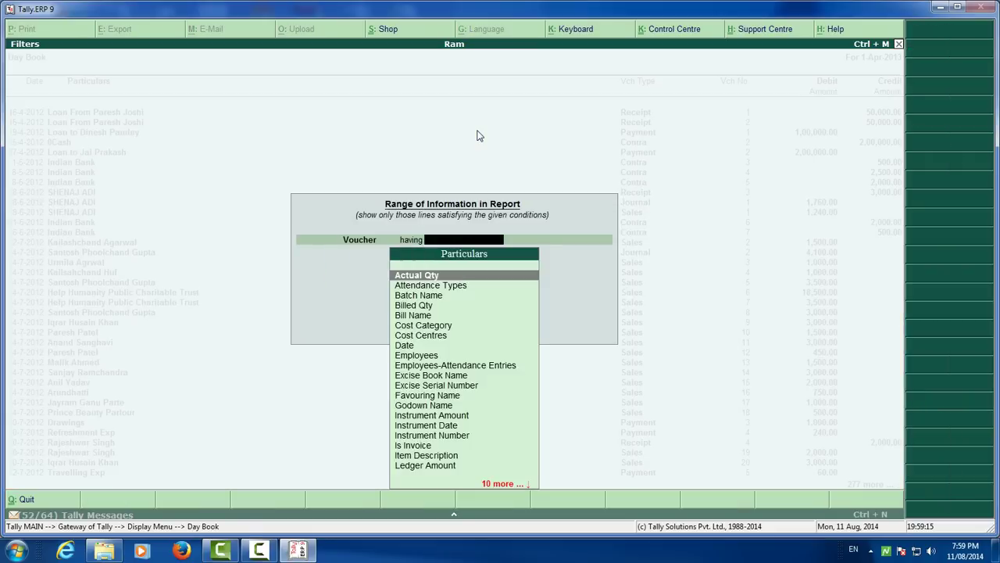
pyautogui.write('l')
pyautogui.press('Return')
pyautogui.write('5000')
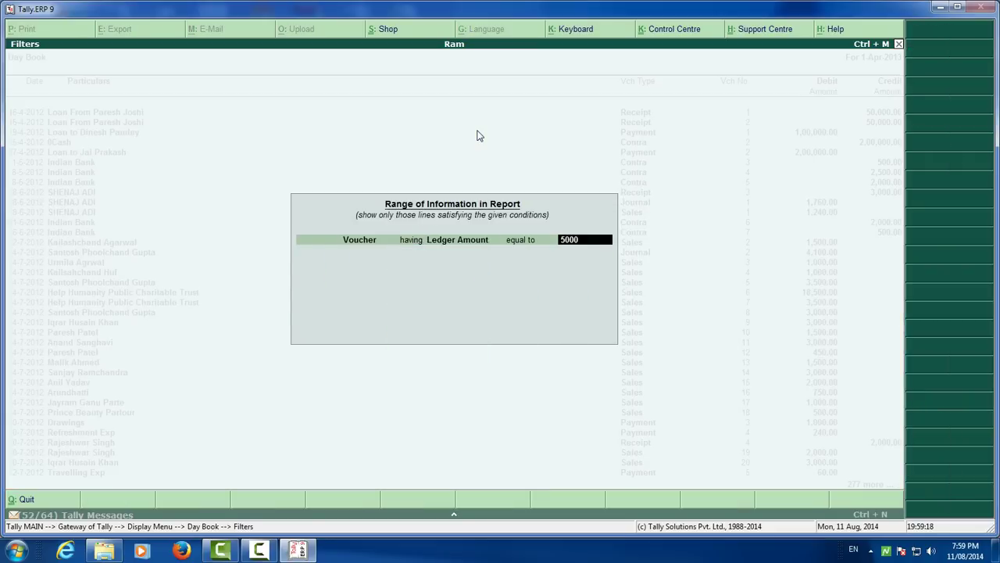
pyautogui.press('Return')
pyautogui.press('Return')
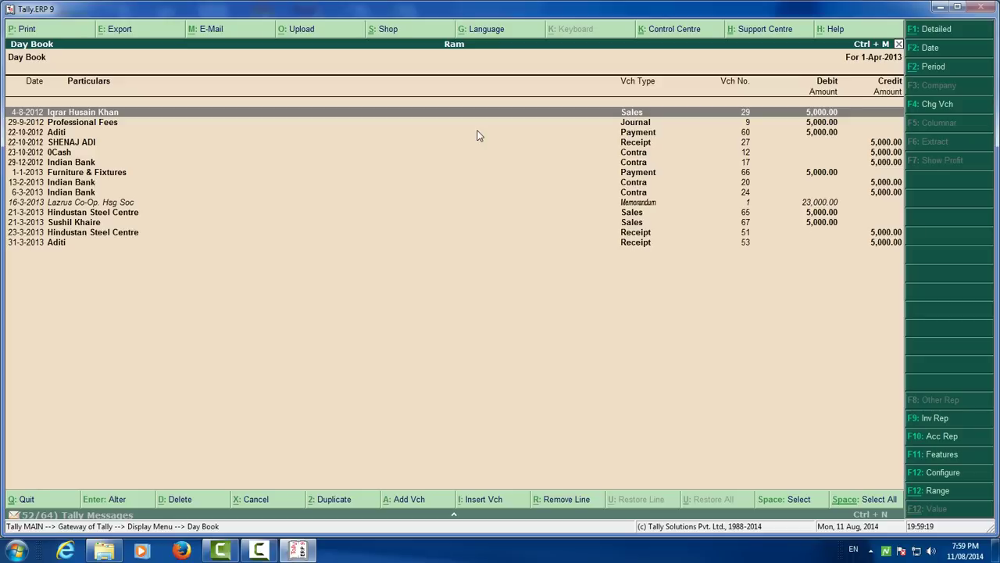
# Move to the 23-10-2012 0Cash Contra voucher in the filtered Day Book and open it, raising a TDL error.
pyautogui.press('Down')
pyautogui.press('Down')
pyautogui.press('Down')
pyautogui.press('Down')
pyautogui.press('Down')
pyautogui.press('Down')
pyautogui.press('Down')
pyautogui.press('Down')
pyautogui.press('Down')
pyautogui.press('Down')
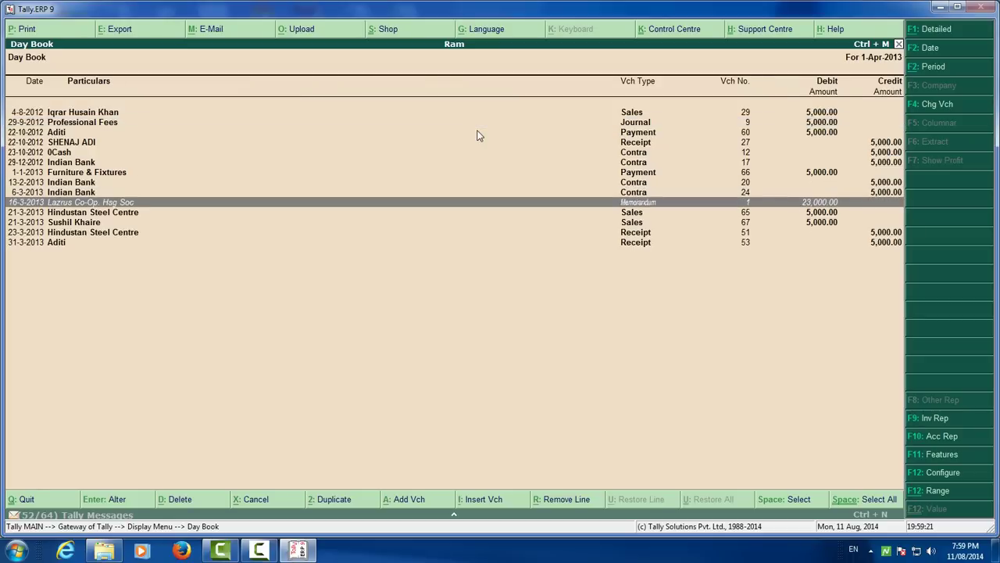
pyautogui.press('Up')
pyautogui.press('Up')
pyautogui.press('Up')
pyautogui.press('Up')
pyautogui.press('Up')
pyautogui.press('Up')
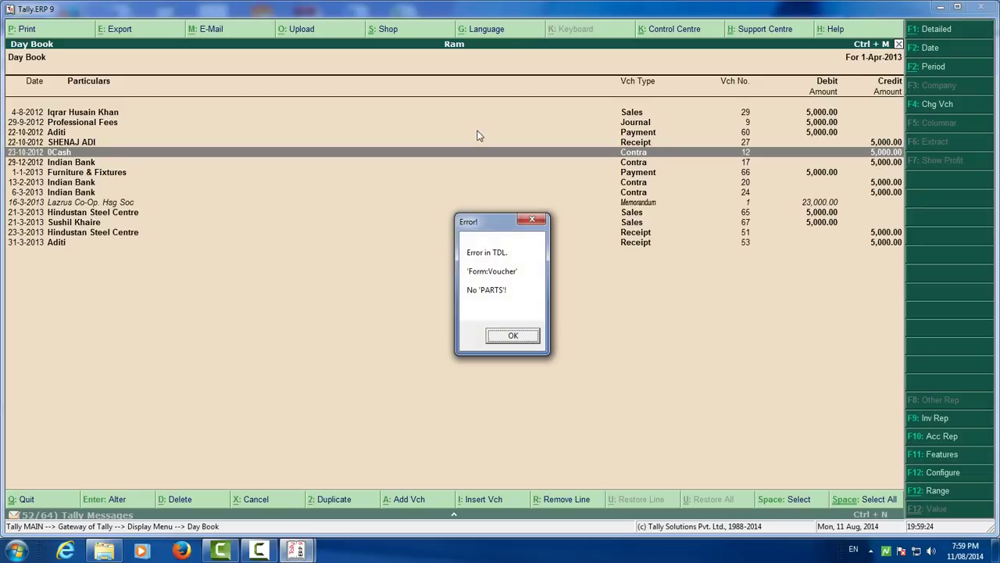
# Dismiss the TDL error and relaunch Tally.ERP 9 from the Start menu program list.
pyautogui.press('Return')
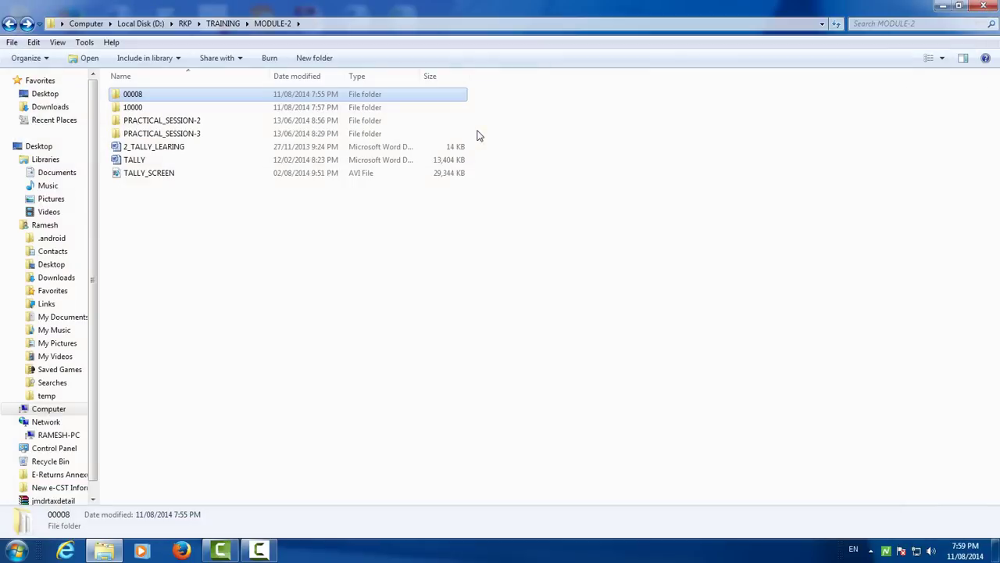
pyautogui.click(16, 551)
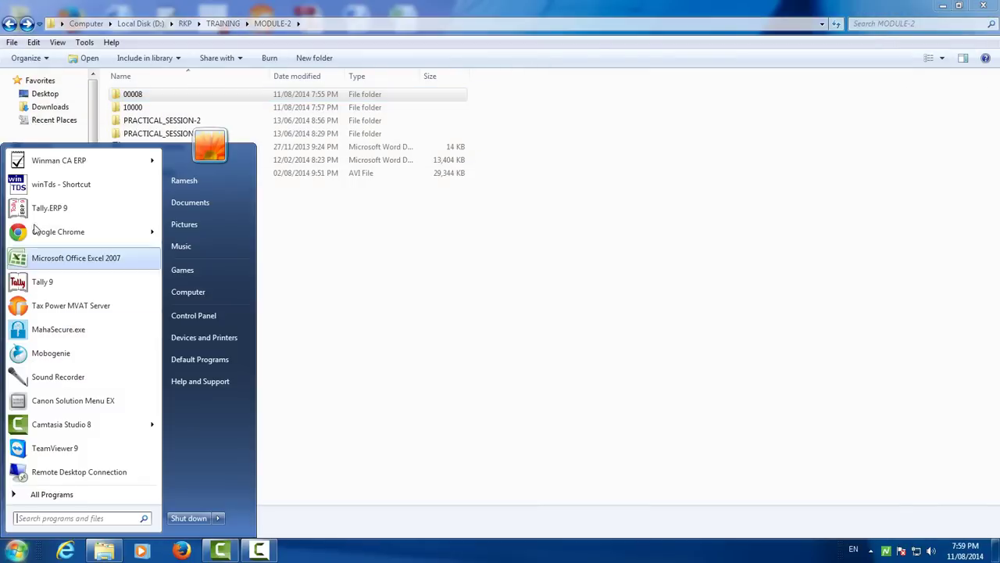
pyautogui.click(45, 212)
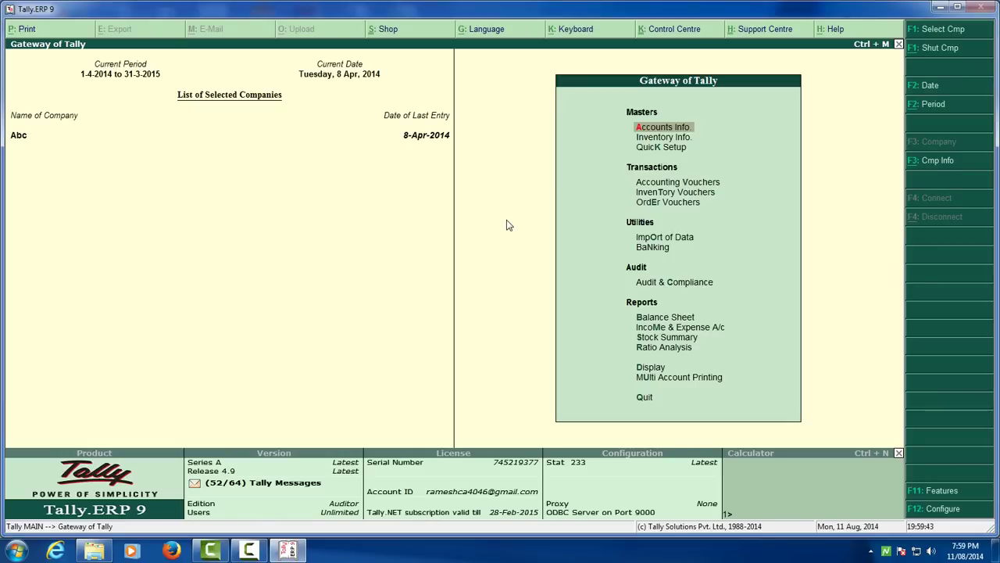
# Shut company Abc and try a pasted MODULE-2 path in the Select Company screen.
pyautogui.hotkey('alt', 'F3')
pyautogui.press('Return')
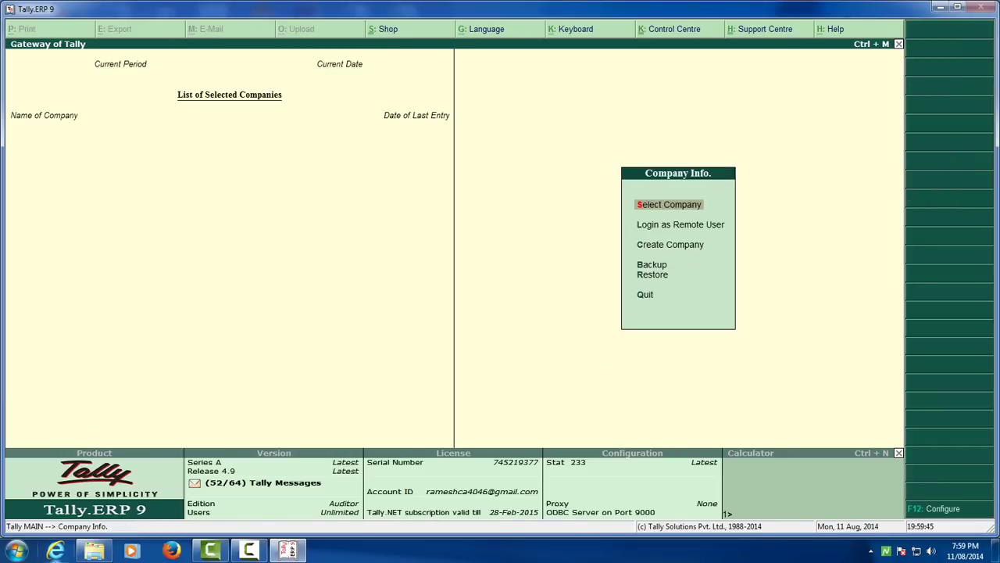
pyautogui.click(94, 551)
pyautogui.click(376, 23)
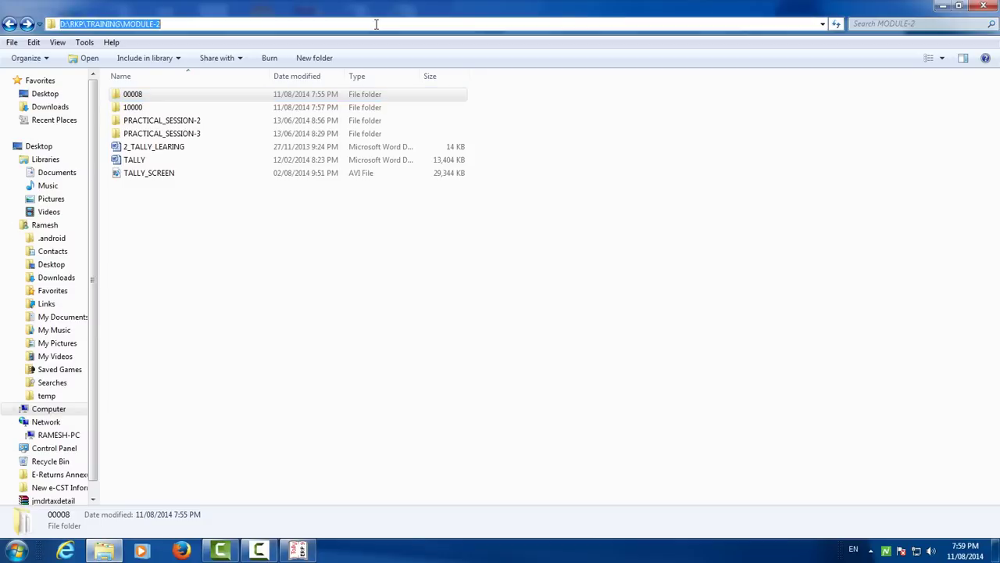
pyautogui.write('"D:\\RKP\\TRAINING\\MODULE-2\\10000\\Company.900"')
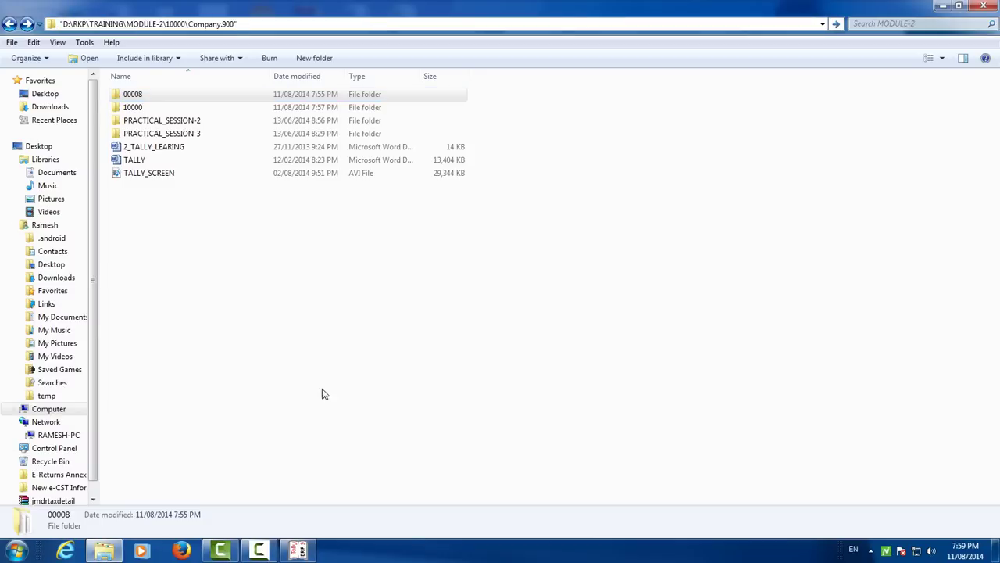
pyautogui.click(300, 548)
pyautogui.press('Return')
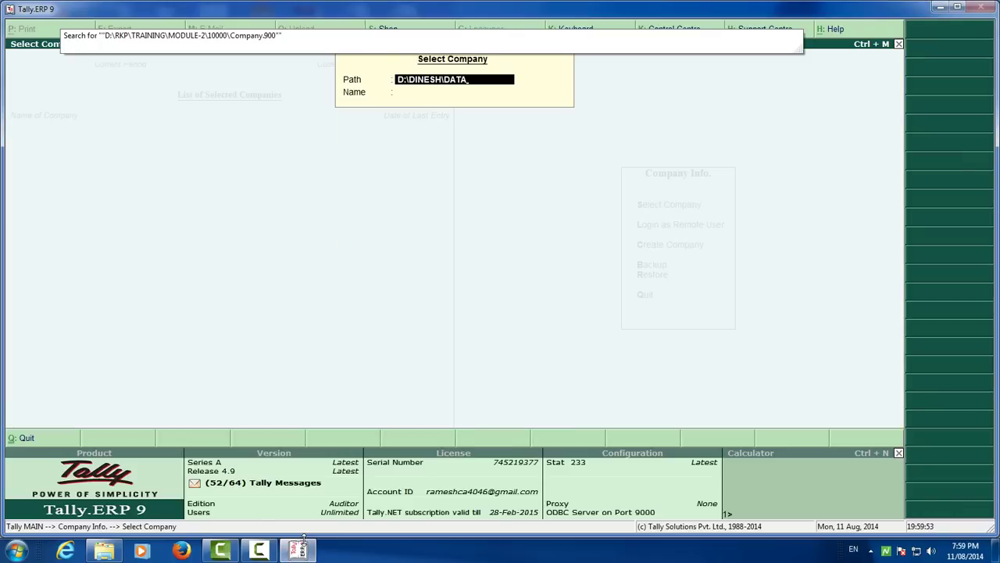
pyautogui.press('Return')
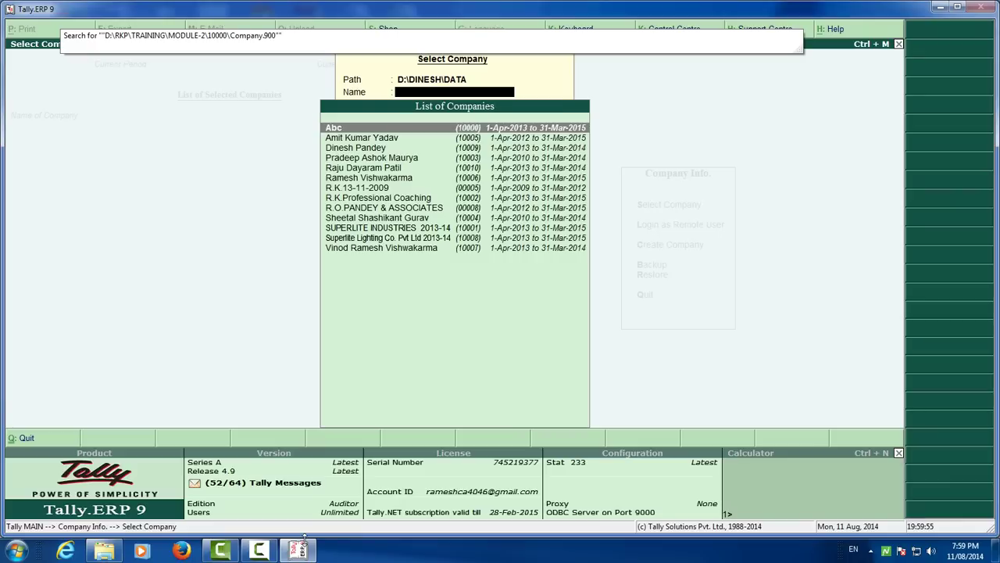
# Return to the data path and paste the MODULE-2 folder path copied from Explorer's address bar.
pyautogui.press('Down')
pyautogui.press('Down')
pyautogui.press('Down')
pyautogui.press('BackSpace')
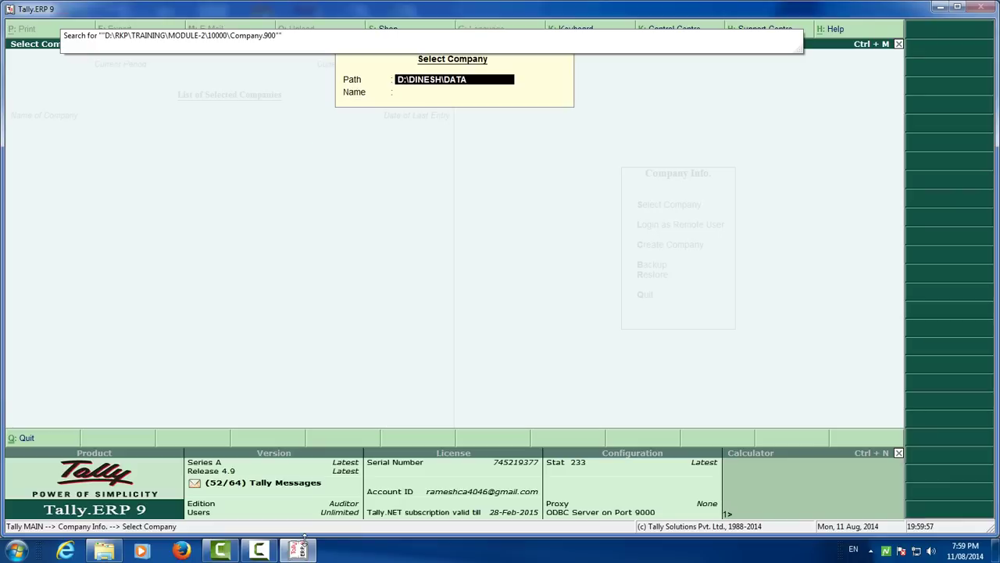
pyautogui.hotkey('alt', 'Tab')
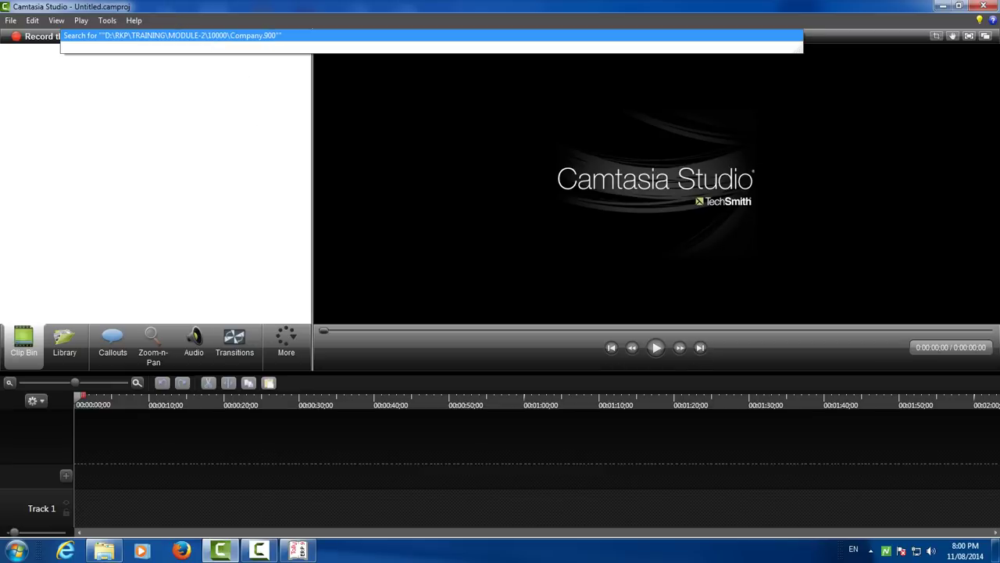
pyautogui.click(104, 551)
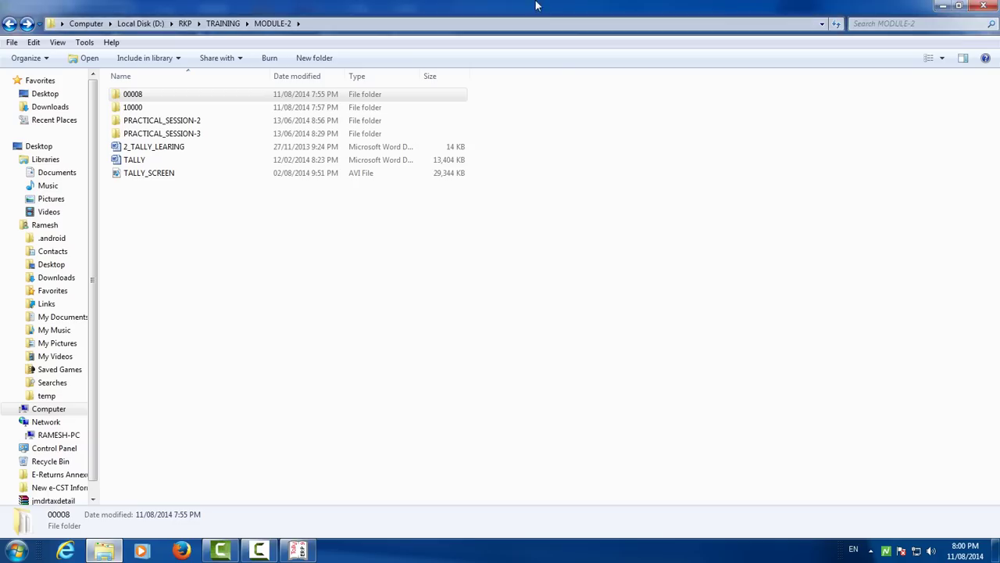
pyautogui.click(337, 22)
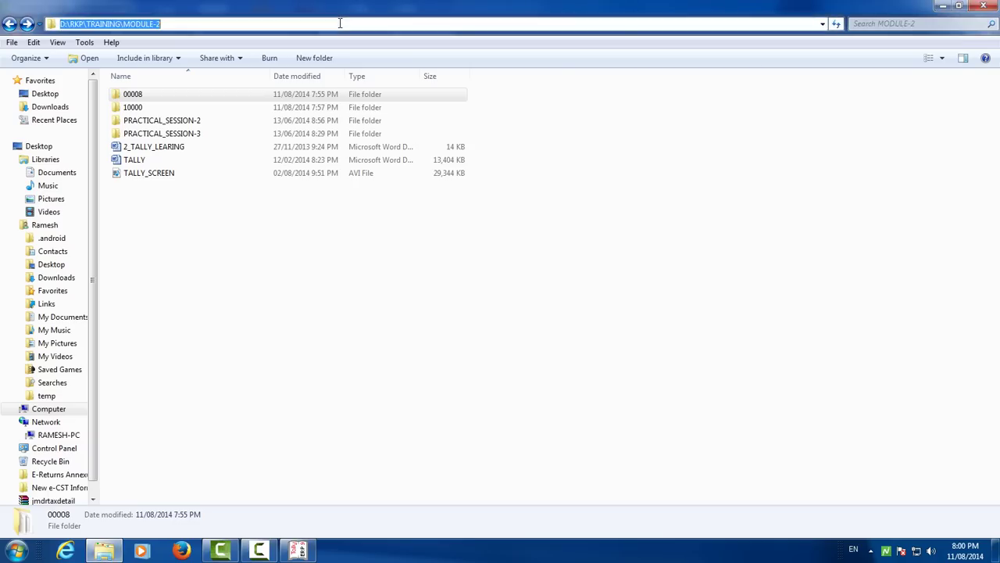
pyautogui.click(297, 551)
pyautogui.hotkey('ctrl', 'alt', 'v')
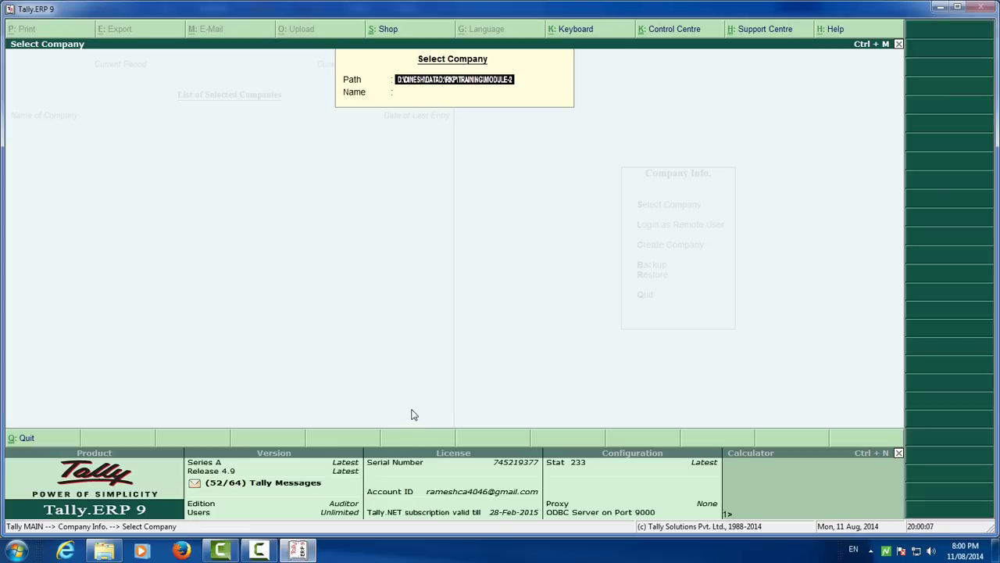
# Accept the D:\RKP\TRAINING\MODULE-2 path, load company Ram and keep the period from 1-4-2012.
pyautogui.hotkey('ctrl', 'alt', 'v')
pyautogui.press('Return')
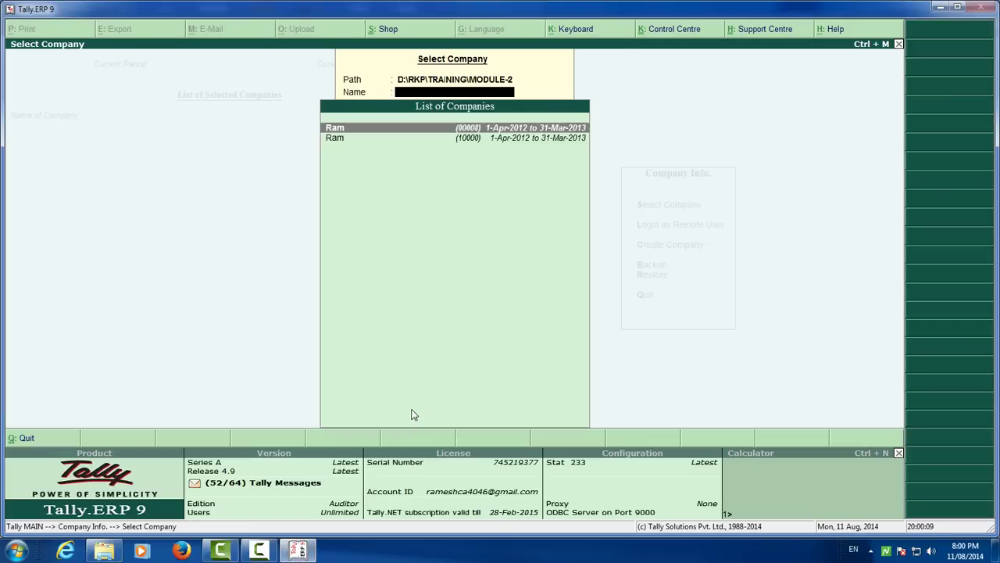
pyautogui.press('Return')
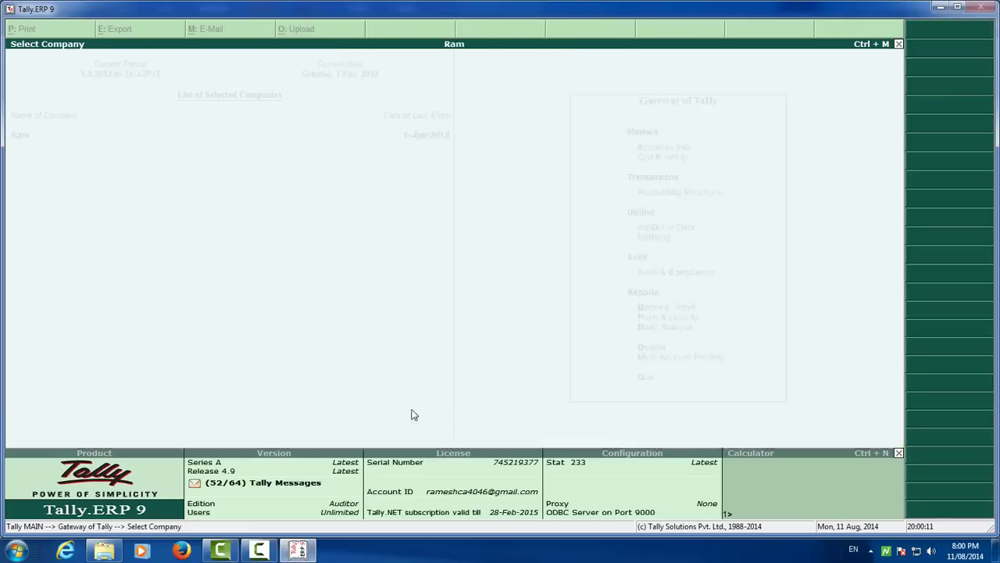
pyautogui.press('Down')
pyautogui.press('Down')
pyautogui.press('Down')
pyautogui.press('b')
pyautogui.hotkey('alt', 'F2')
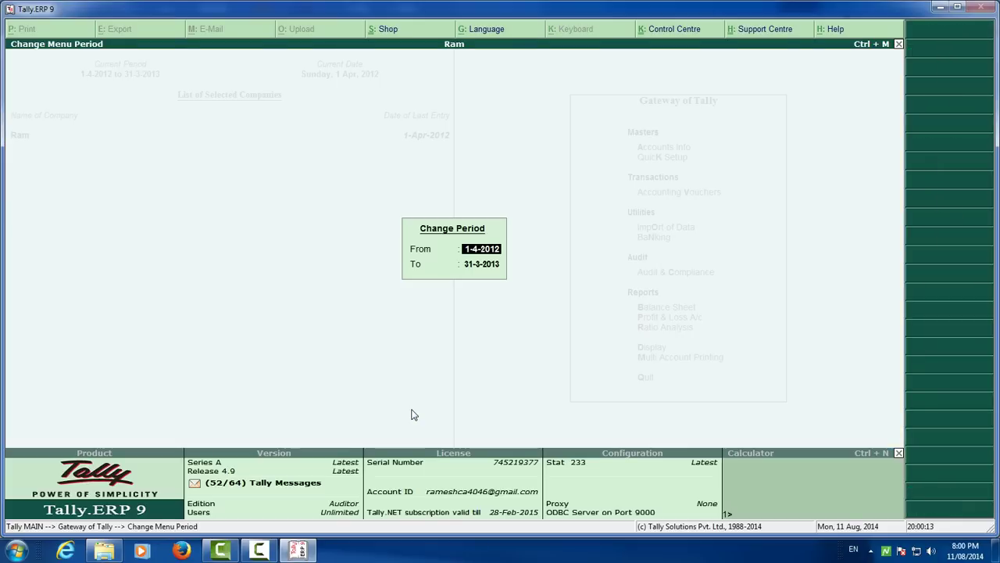
pyautogui.press('Return')
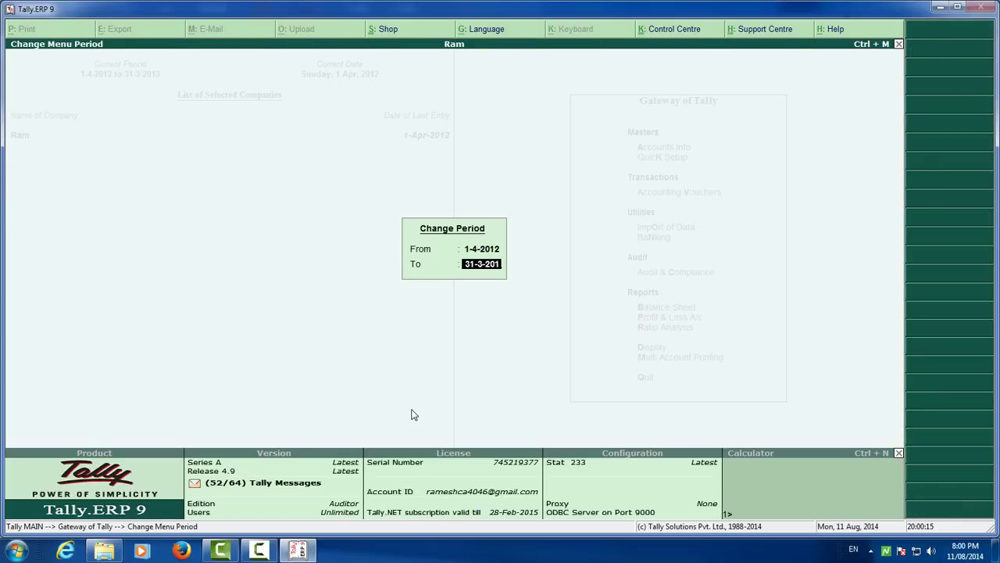
pyautogui.press('Return')
# View Ram's Day Book for 1-Apr-2012, which is empty, then return to the Gateway.
pyautogui.press('d')
pyautogui.press('d')
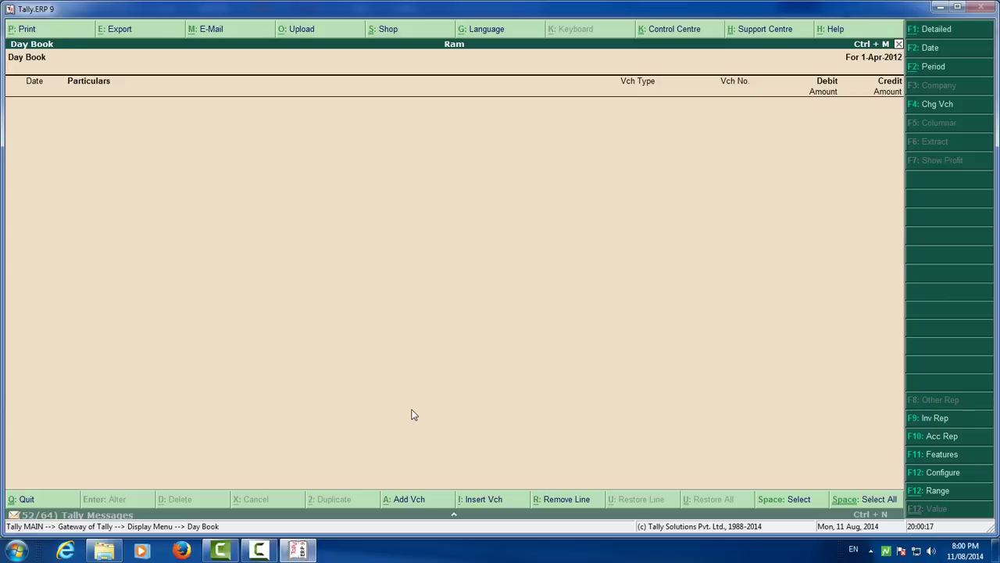
pyautogui.hotkey('alt', 'F2')
pyautogui.press('Return')
pyautogui.press('Return')
pyautogui.hotkey('alt', 'F2')
pyautogui.press('Return')
pyautogui.press('Return')
pyautogui.press('Escape')
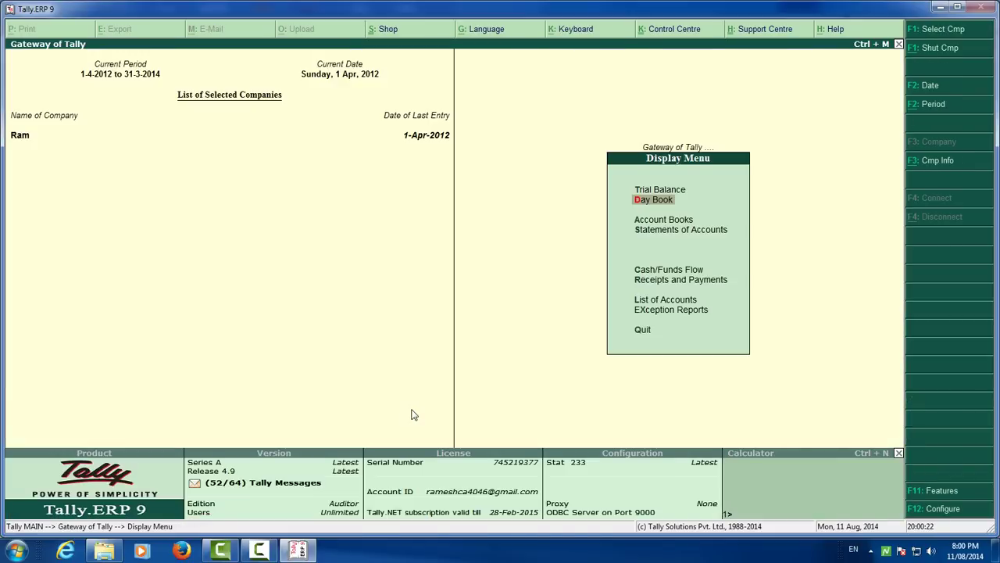
pyautogui.press('Escape')
# Set the Day Book period from 1-4-2012 to 31-3-13 to list the year's vouchers.
pyautogui.press('d')
pyautogui.press('d')
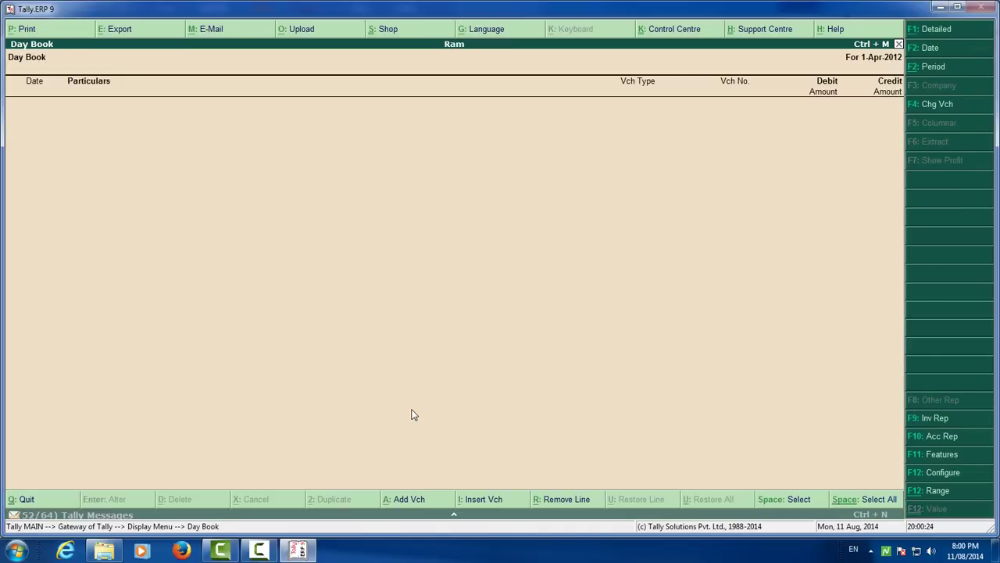
pyautogui.hotkey('alt', 'F2')
pyautogui.press('Return')
pyautogui.press('Return')
pyautogui.hotkey('alt', 'F2')
pyautogui.write('1')
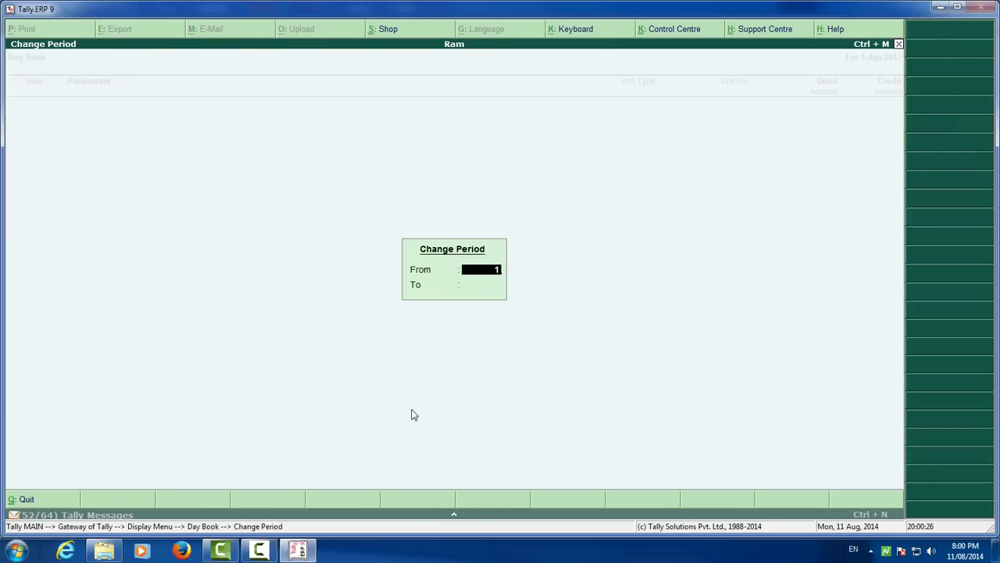
pyautogui.write('-4-2012')
pyautogui.press('Return')
pyautogui.write('3')
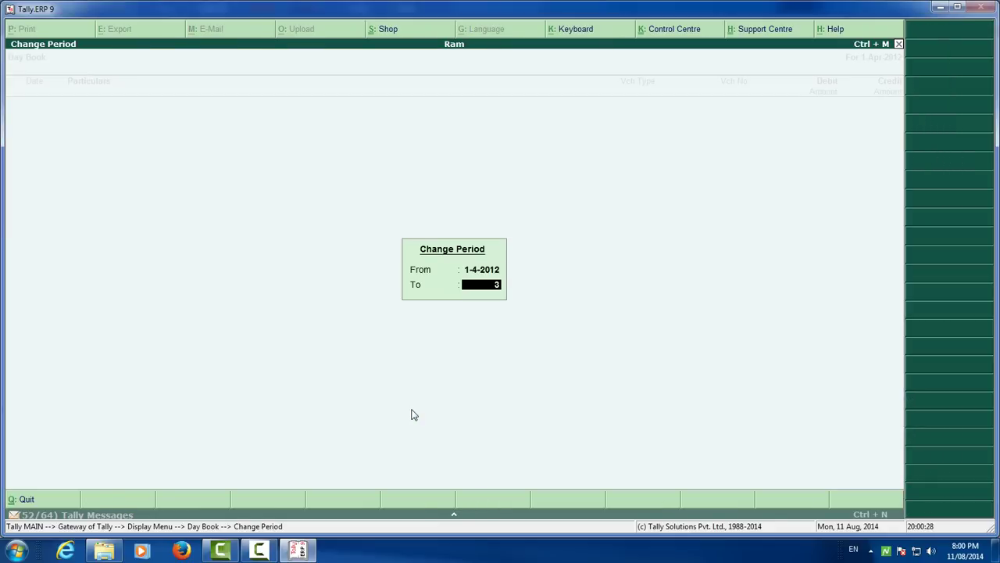
pyautogui.write('1-3-13')
pyautogui.press('Return')
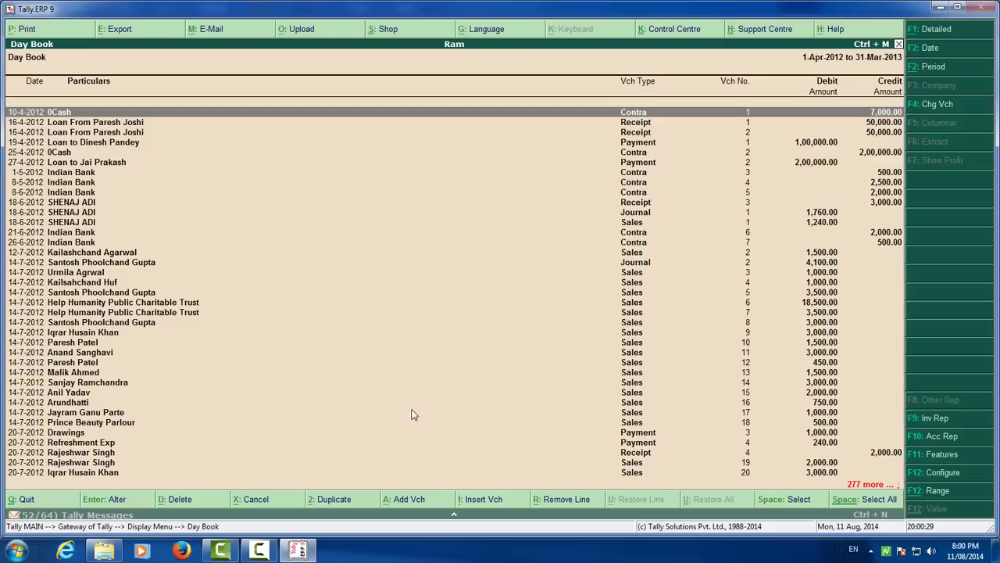
pyautogui.press('Return')
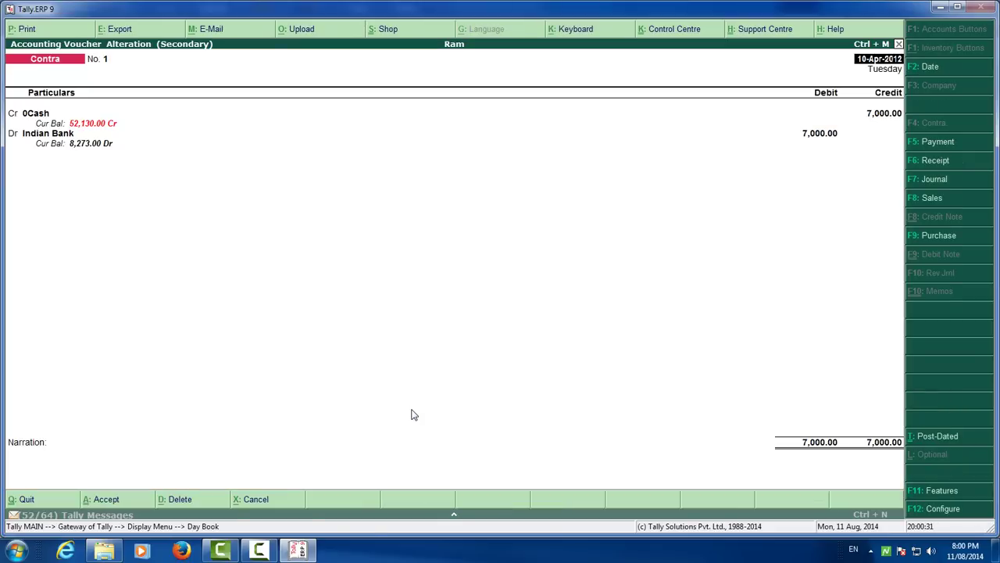
# Browse the Day Book entries, starting with the 0Cash Contra voucher, then close the report.
pyautogui.press('Escape')
pyautogui.press('Down')
pyautogui.press('Down')
pyautogui.press('Down')
pyautogui.press('Down')
pyautogui.press('Down')
pyautogui.press('Down')
pyautogui.press('Down')
pyautogui.press('Down')
pyautogui.press('Down')
pyautogui.press('Down')
pyautogui.press('Down')
pyautogui.press('Down')
pyautogui.press('Down')
pyautogui.press('Down')
pyautogui.press('Down')
pyautogui.press('Down')
pyautogui.press('Down')
pyautogui.press('Down')
pyautogui.press('Down')
pyautogui.press('Down')
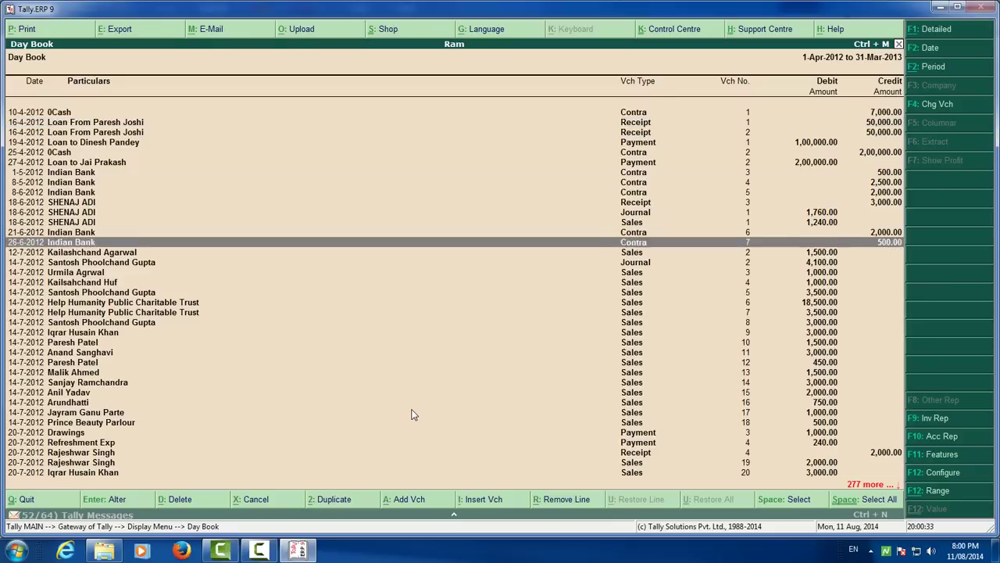
pyautogui.press('Down')
pyautogui.press('Down')
pyautogui.press('Down')
pyautogui.press('Down')
pyautogui.press('Down')
pyautogui.press('Down')
pyautogui.press('Down')
pyautogui.press('Down')
pyautogui.press('Down')
pyautogui.press('Down')
pyautogui.press('Down')
pyautogui.press('Down')
pyautogui.press('Down')
pyautogui.press('Down')
pyautogui.press('Down')
pyautogui.press('Down')
pyautogui.press('Down')
pyautogui.press('Down')
pyautogui.press('Down')
pyautogui.press('Down')
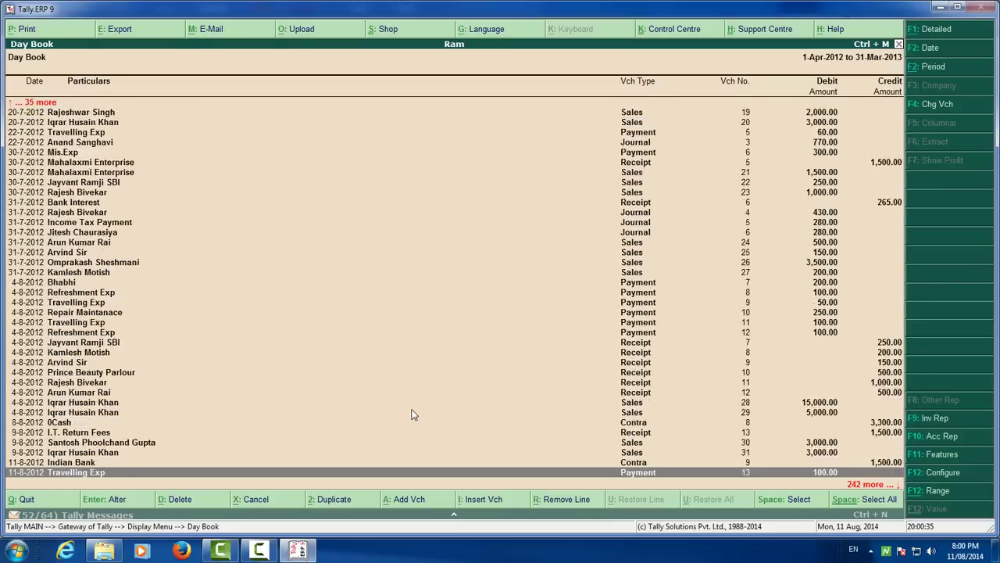
pyautogui.press('Down')
pyautogui.press('Down')
pyautogui.press('Down')
pyautogui.press('Down')
pyautogui.press('Down')
pyautogui.press('Down')
pyautogui.press('Down')
pyautogui.press('Down')
pyautogui.press('Down')
pyautogui.press('Down')
pyautogui.press('Down')
pyautogui.press('Down')
pyautogui.press('Down')
pyautogui.press('Down')
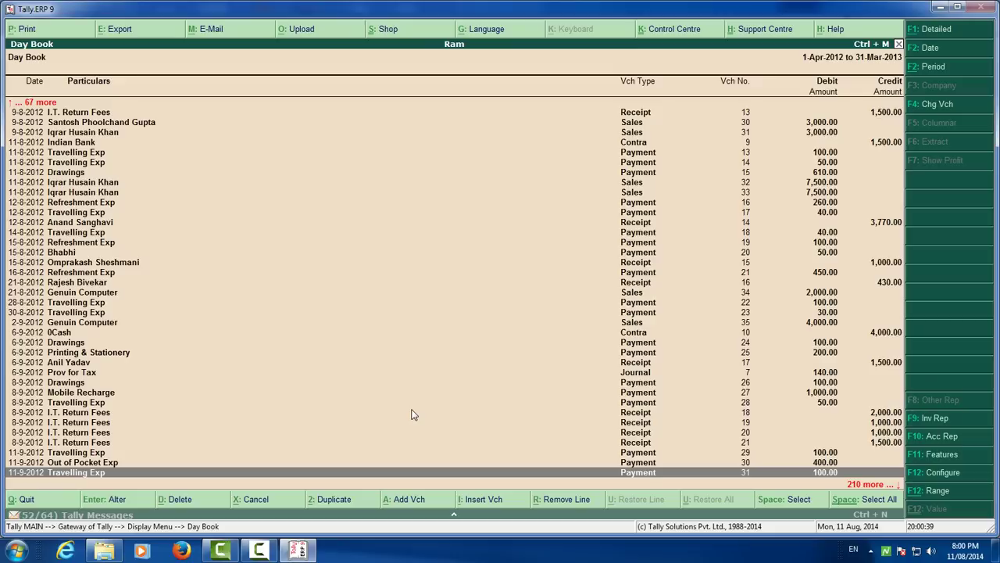
pyautogui.press('Escape')
pyautogui.press('Escape')
# Shut company Ram through Company Info and confirm quitting Tally.ERP 9.
pyautogui.hotkey('alt', 'F3')
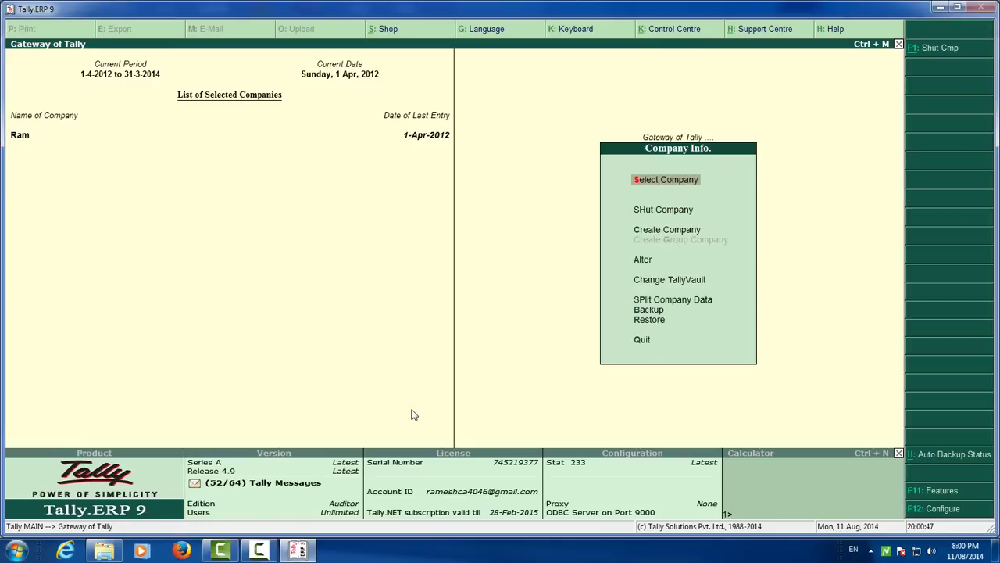
pyautogui.press('Down')
pyautogui.press('Return')
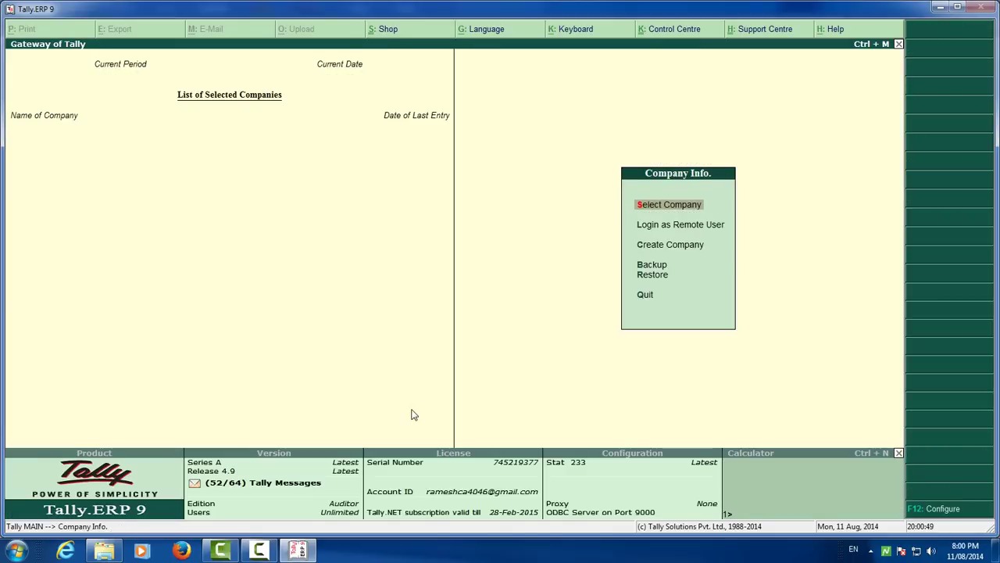
pyautogui.press('Escape')
pyautogui.press('Return')
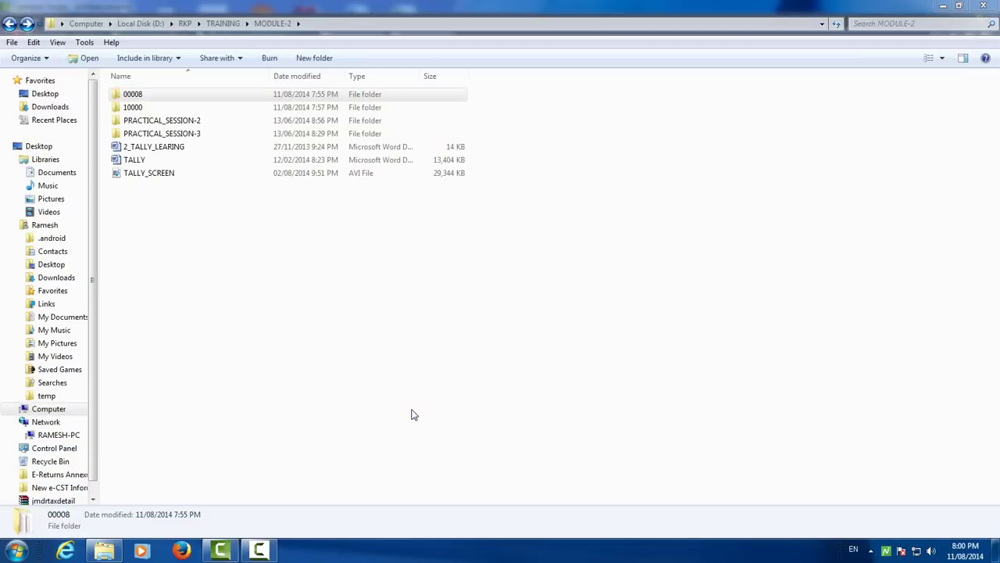